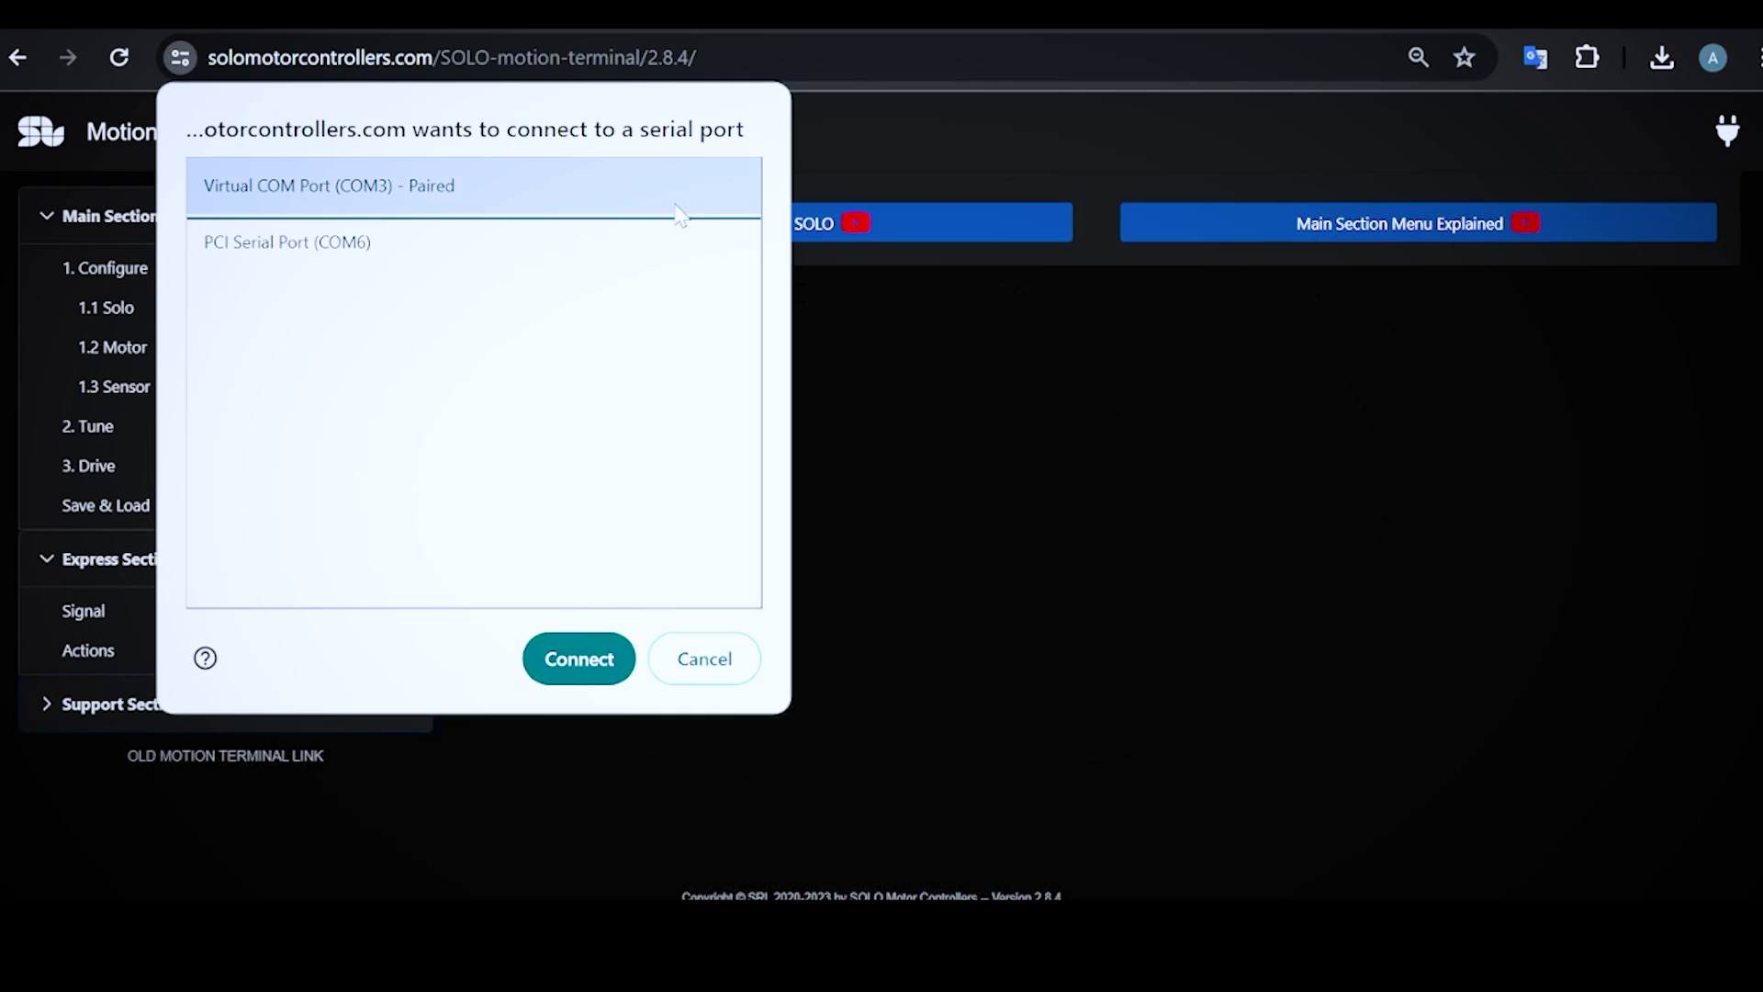
- Connect the terminal to the motor controller through Virtual COM Port (COM3)
{"action": "left_click", "coordinate": [578, 659]}
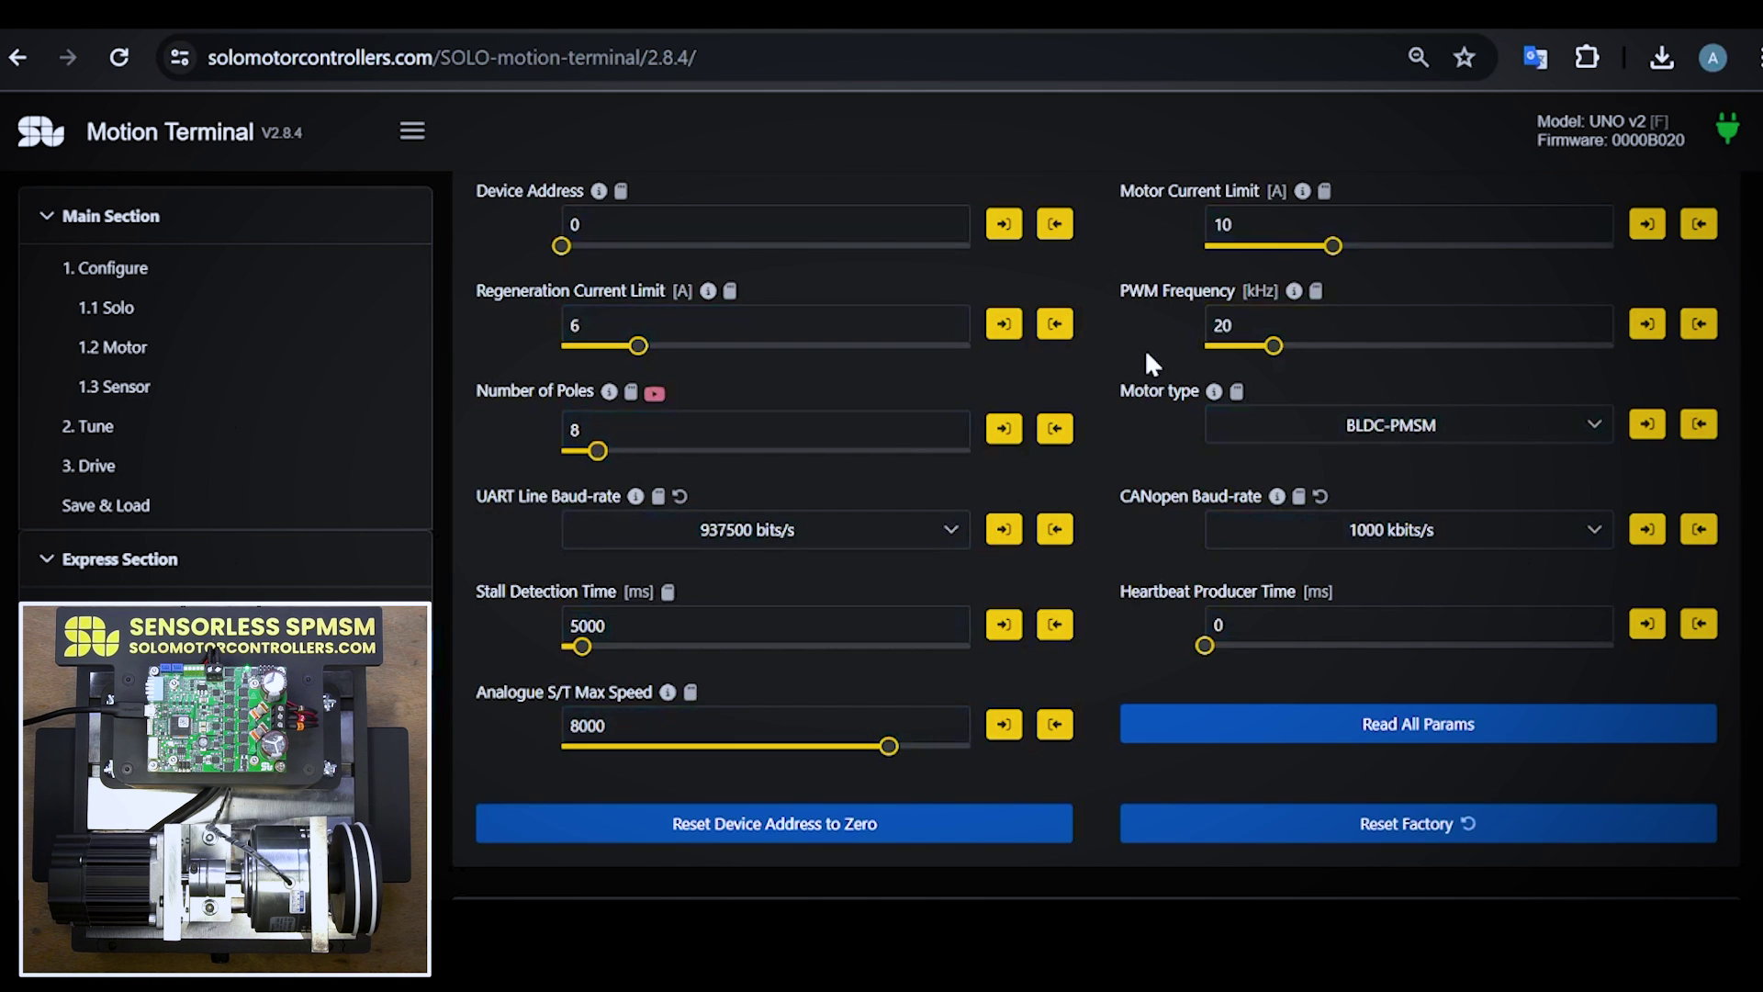
- Review the motor current limit, regeneration current limit, number of poles and motor type options in the configurations
{"action": "left_click", "coordinate": [1267, 225]}
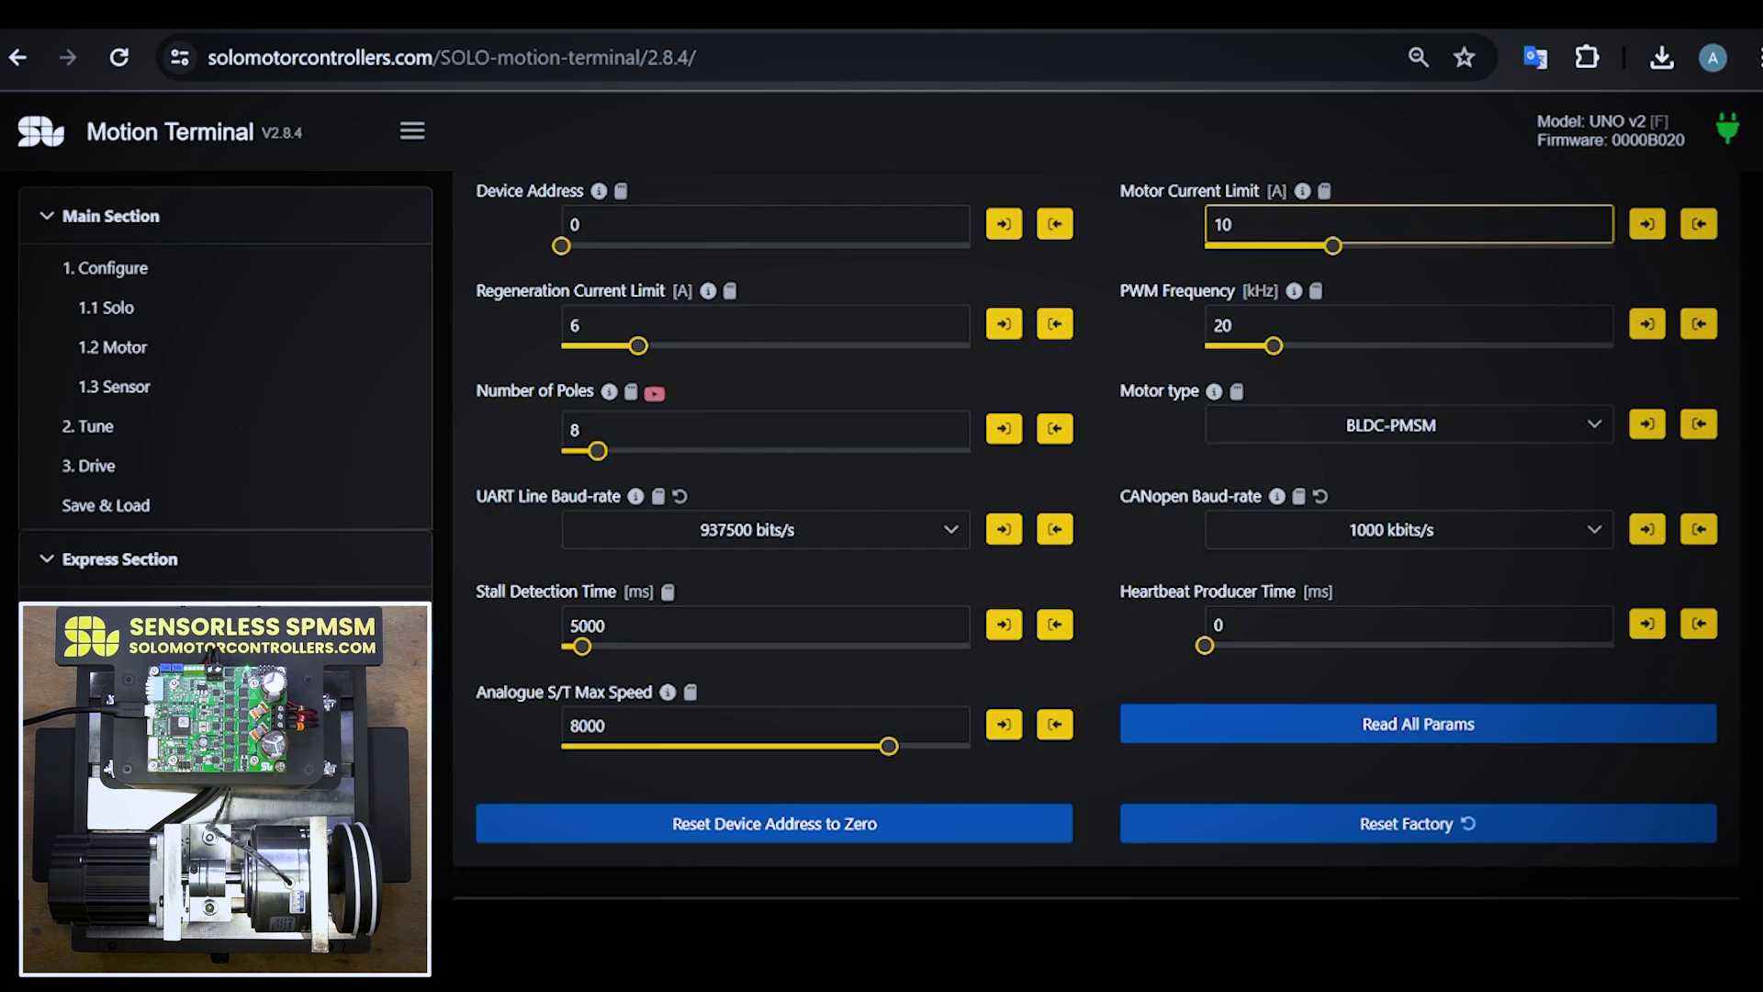
{"action": "left_click", "coordinate": [762, 325]}
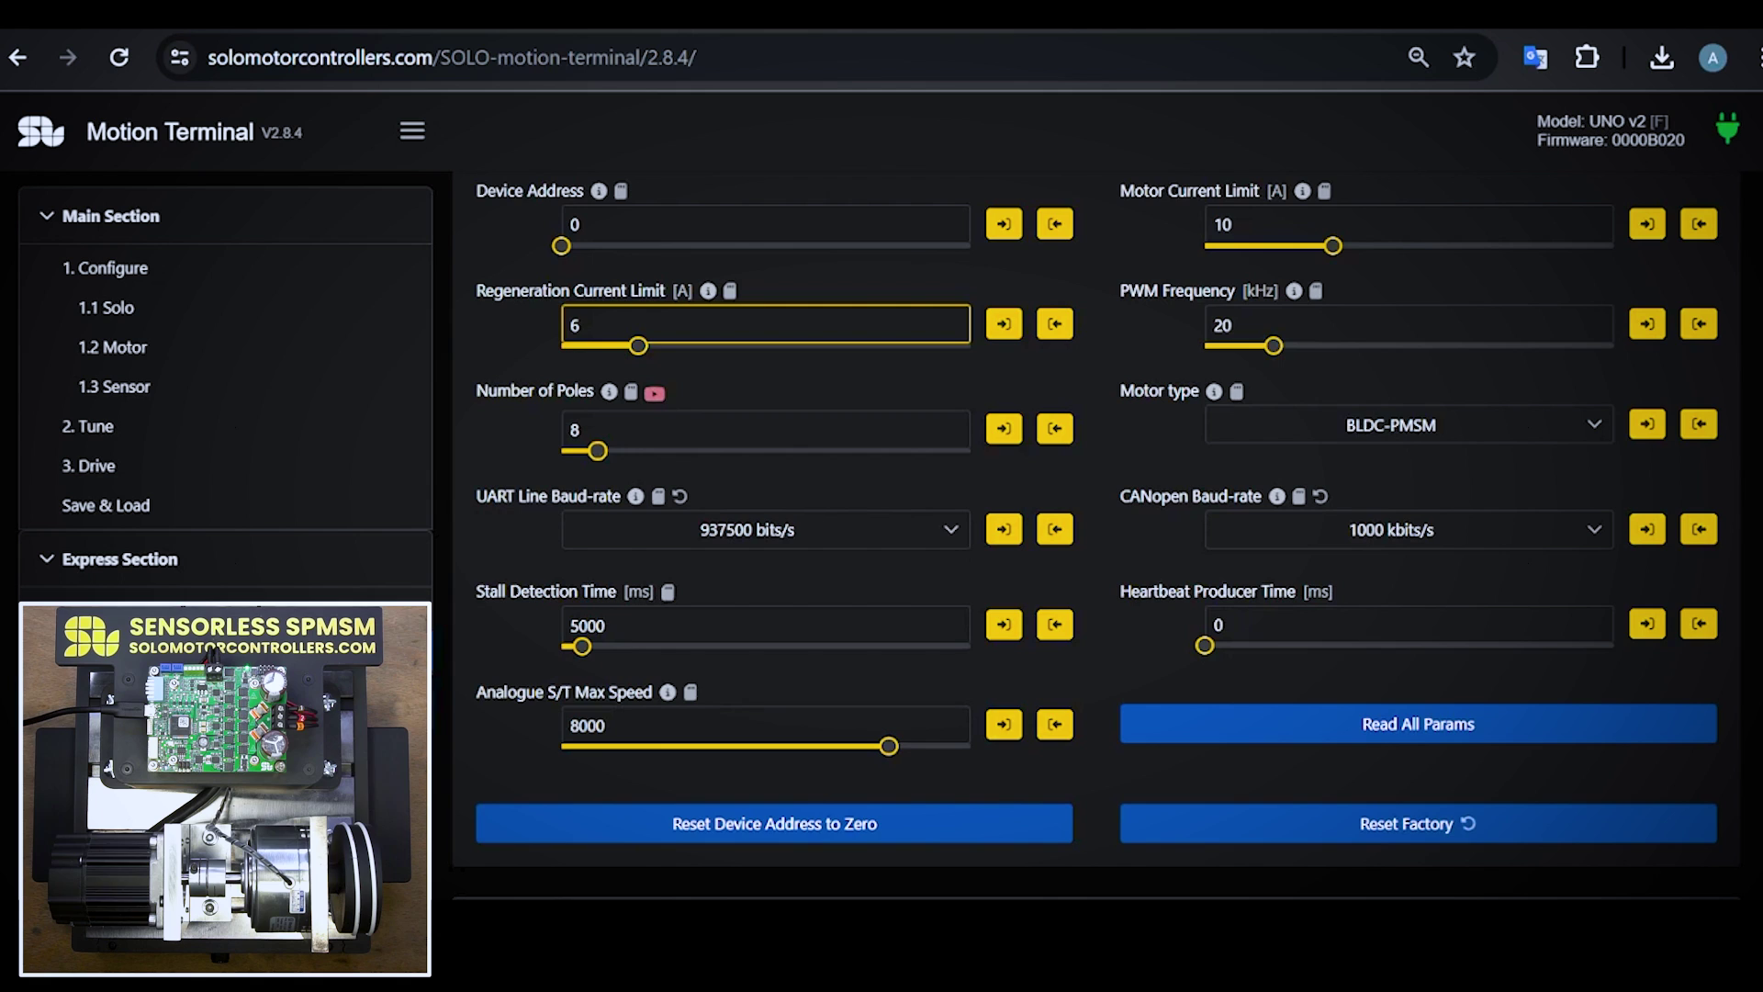
{"action": "left_click", "coordinate": [1214, 392]}
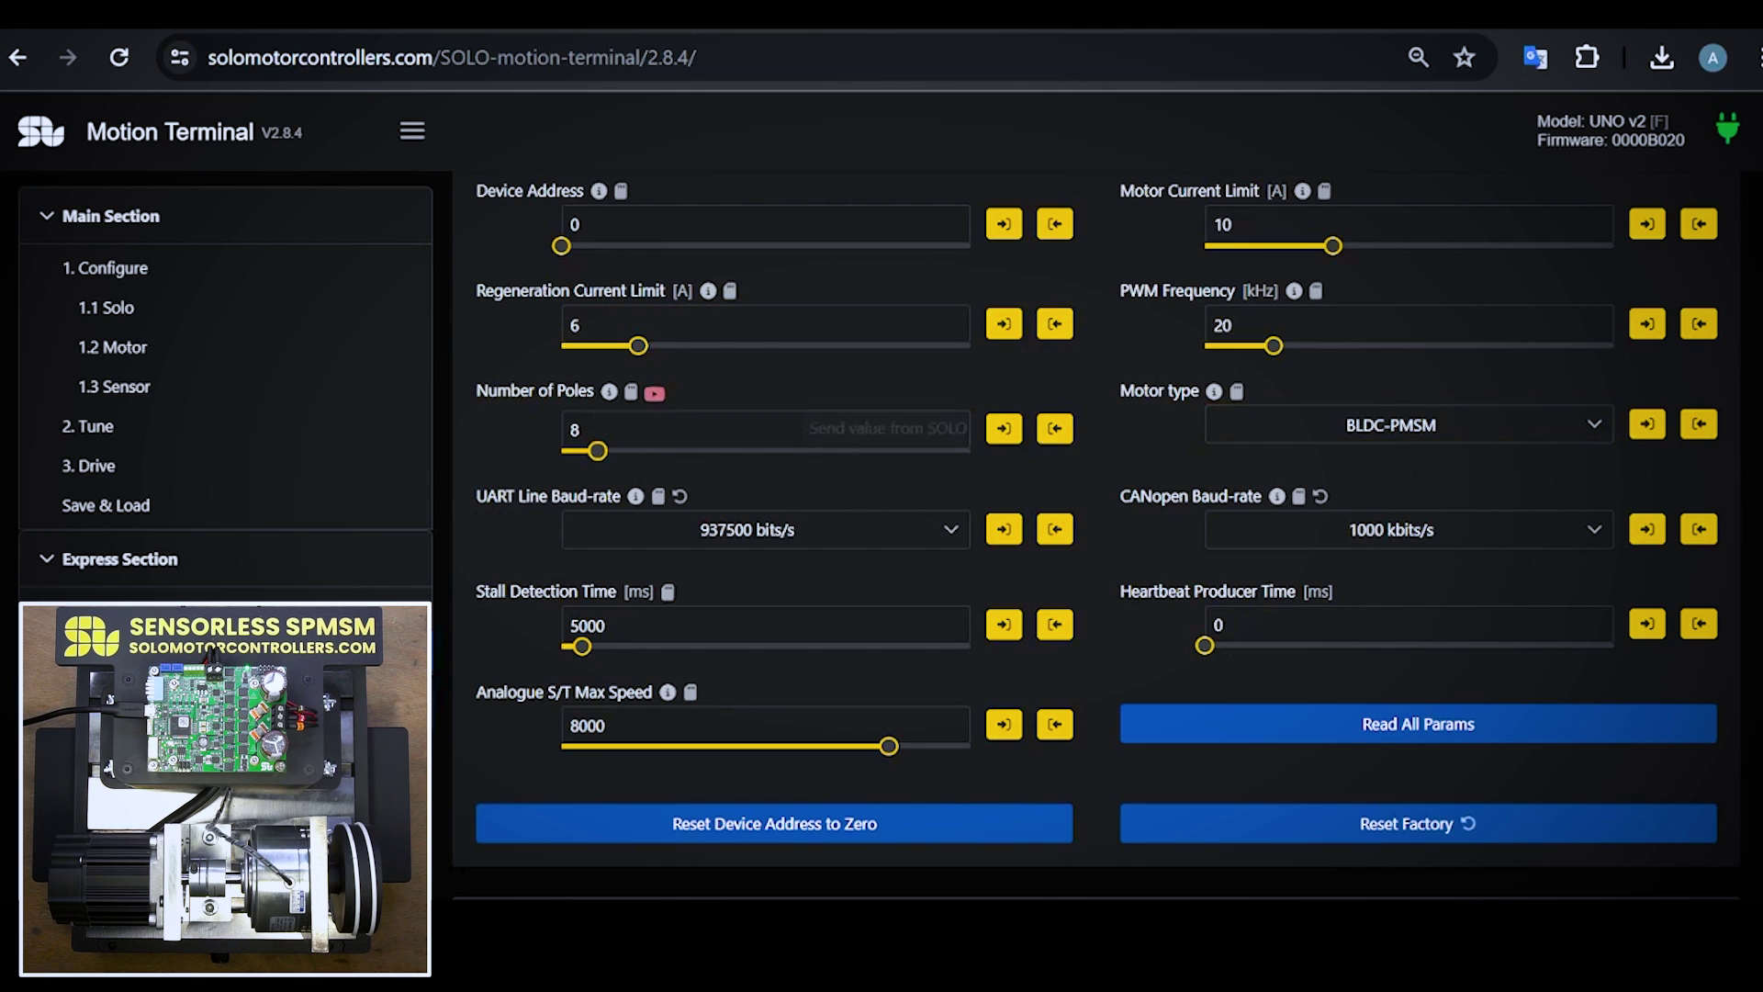
{"action": "left_click", "coordinate": [580, 429]}
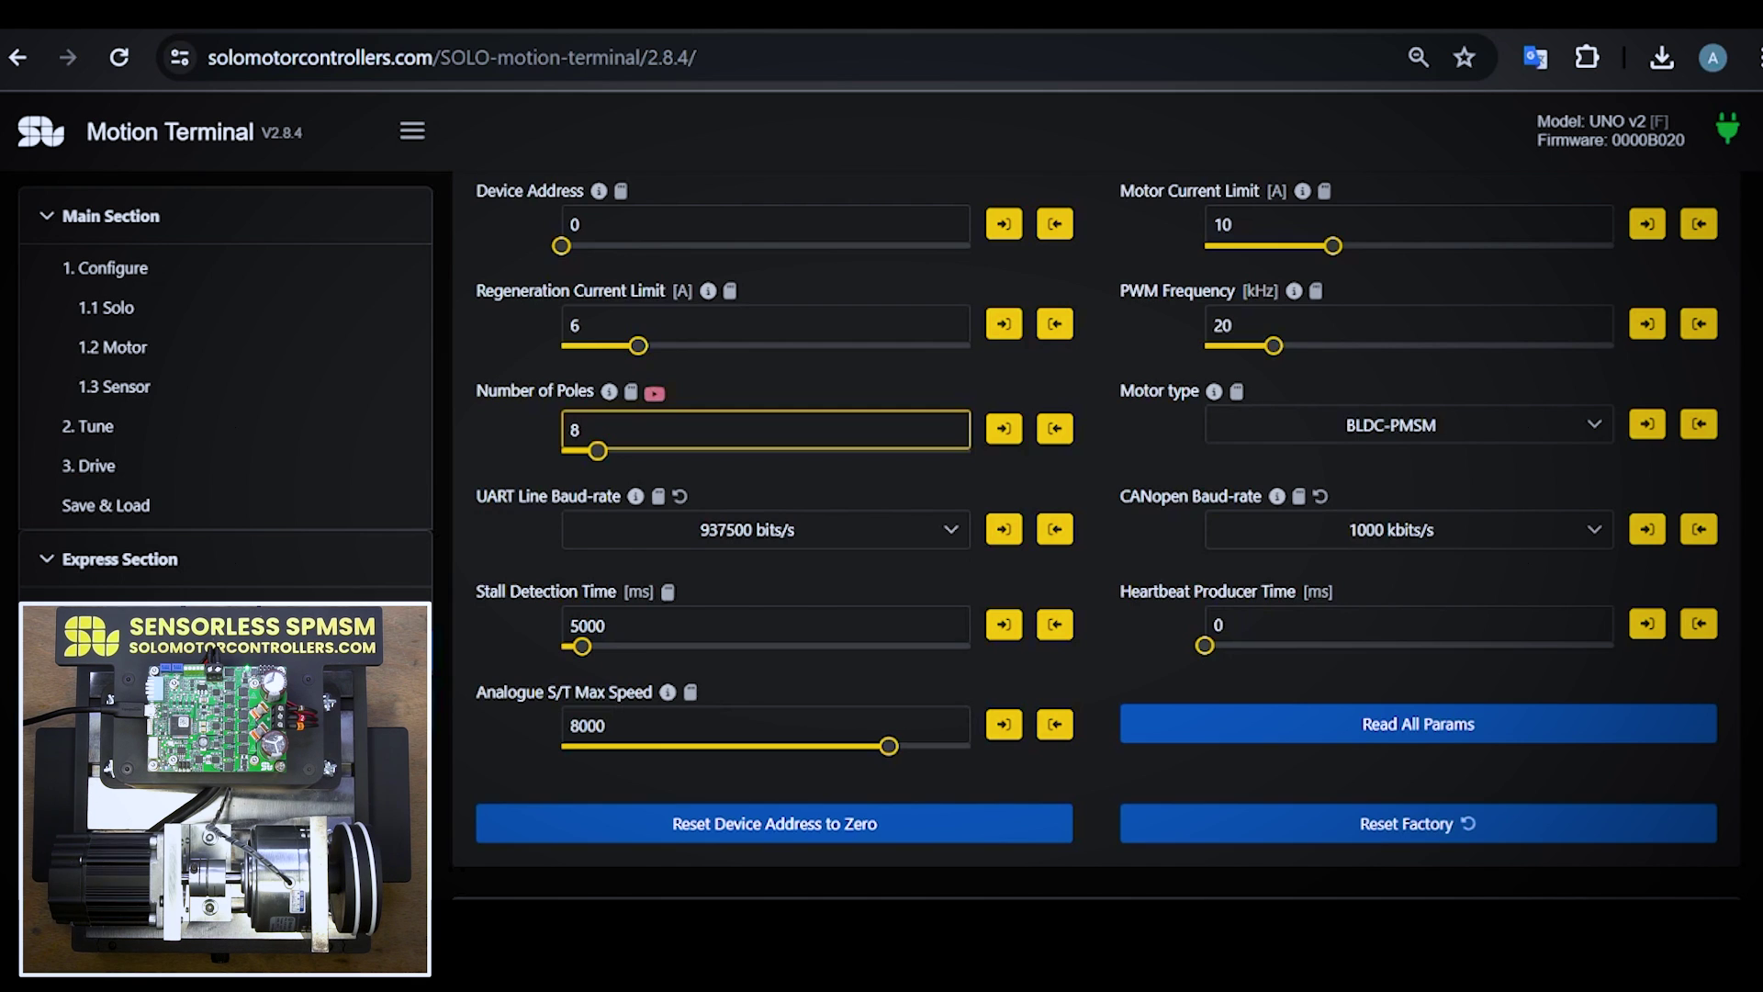
{"action": "left_click", "coordinate": [903, 389]}
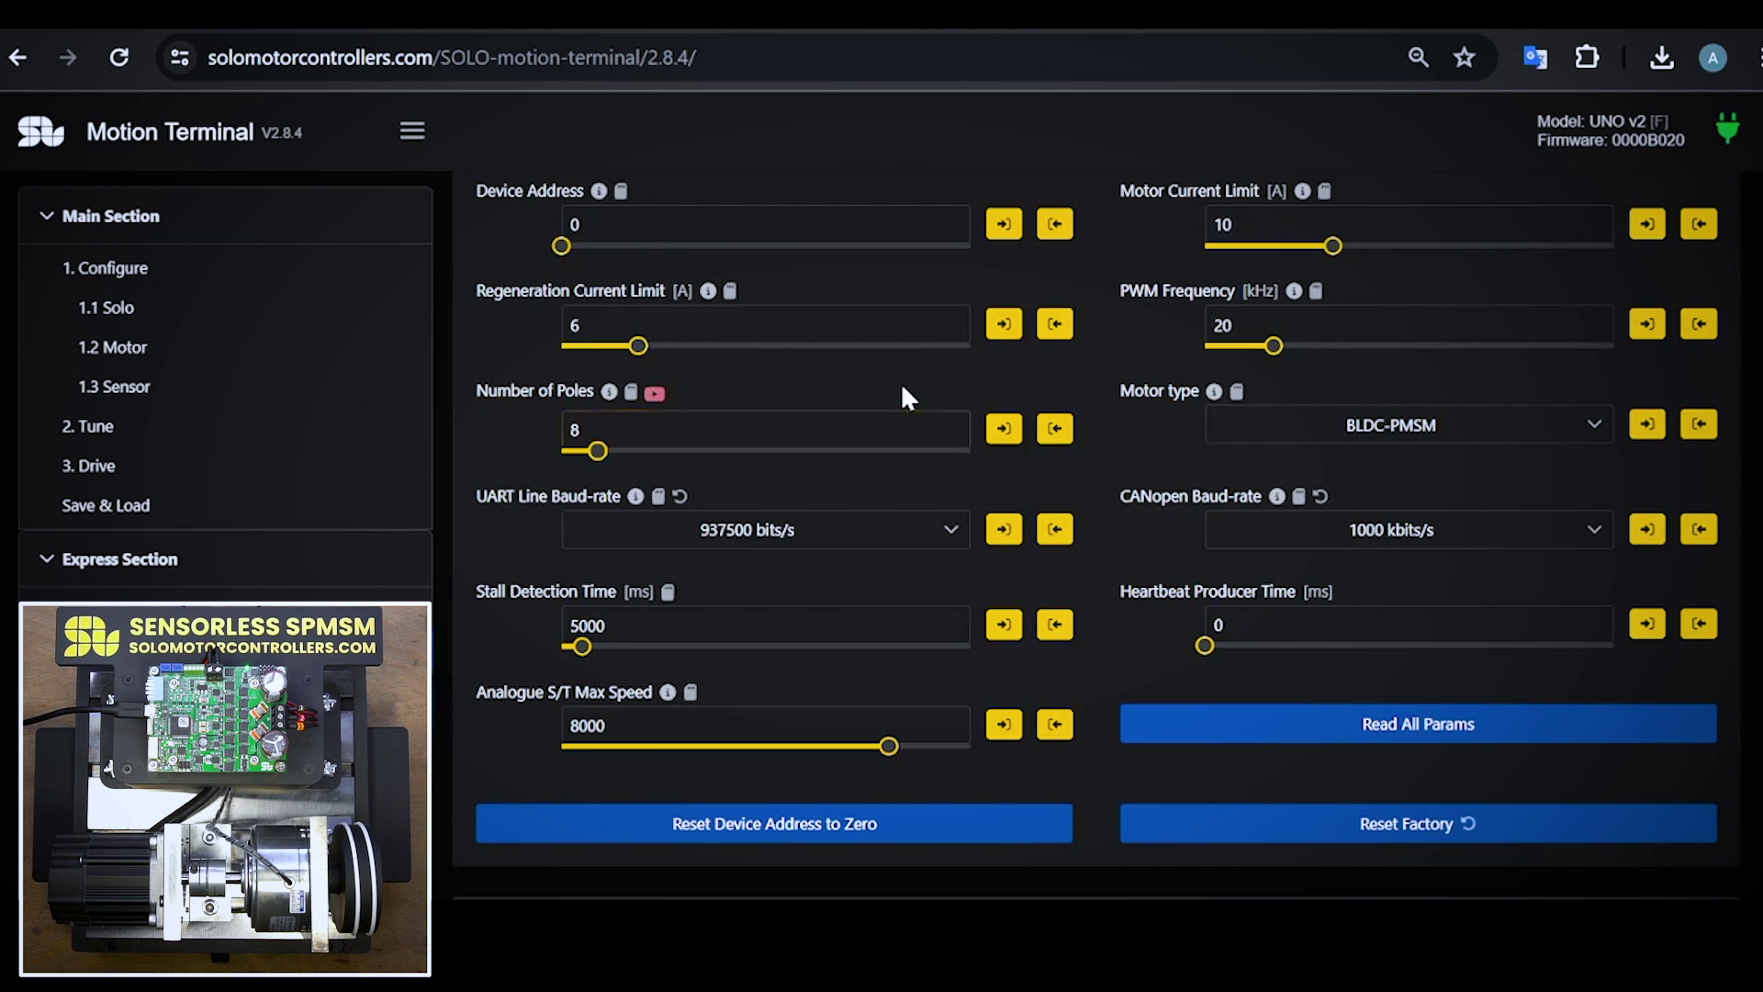
{"action": "left_click", "coordinate": [1231, 439]}
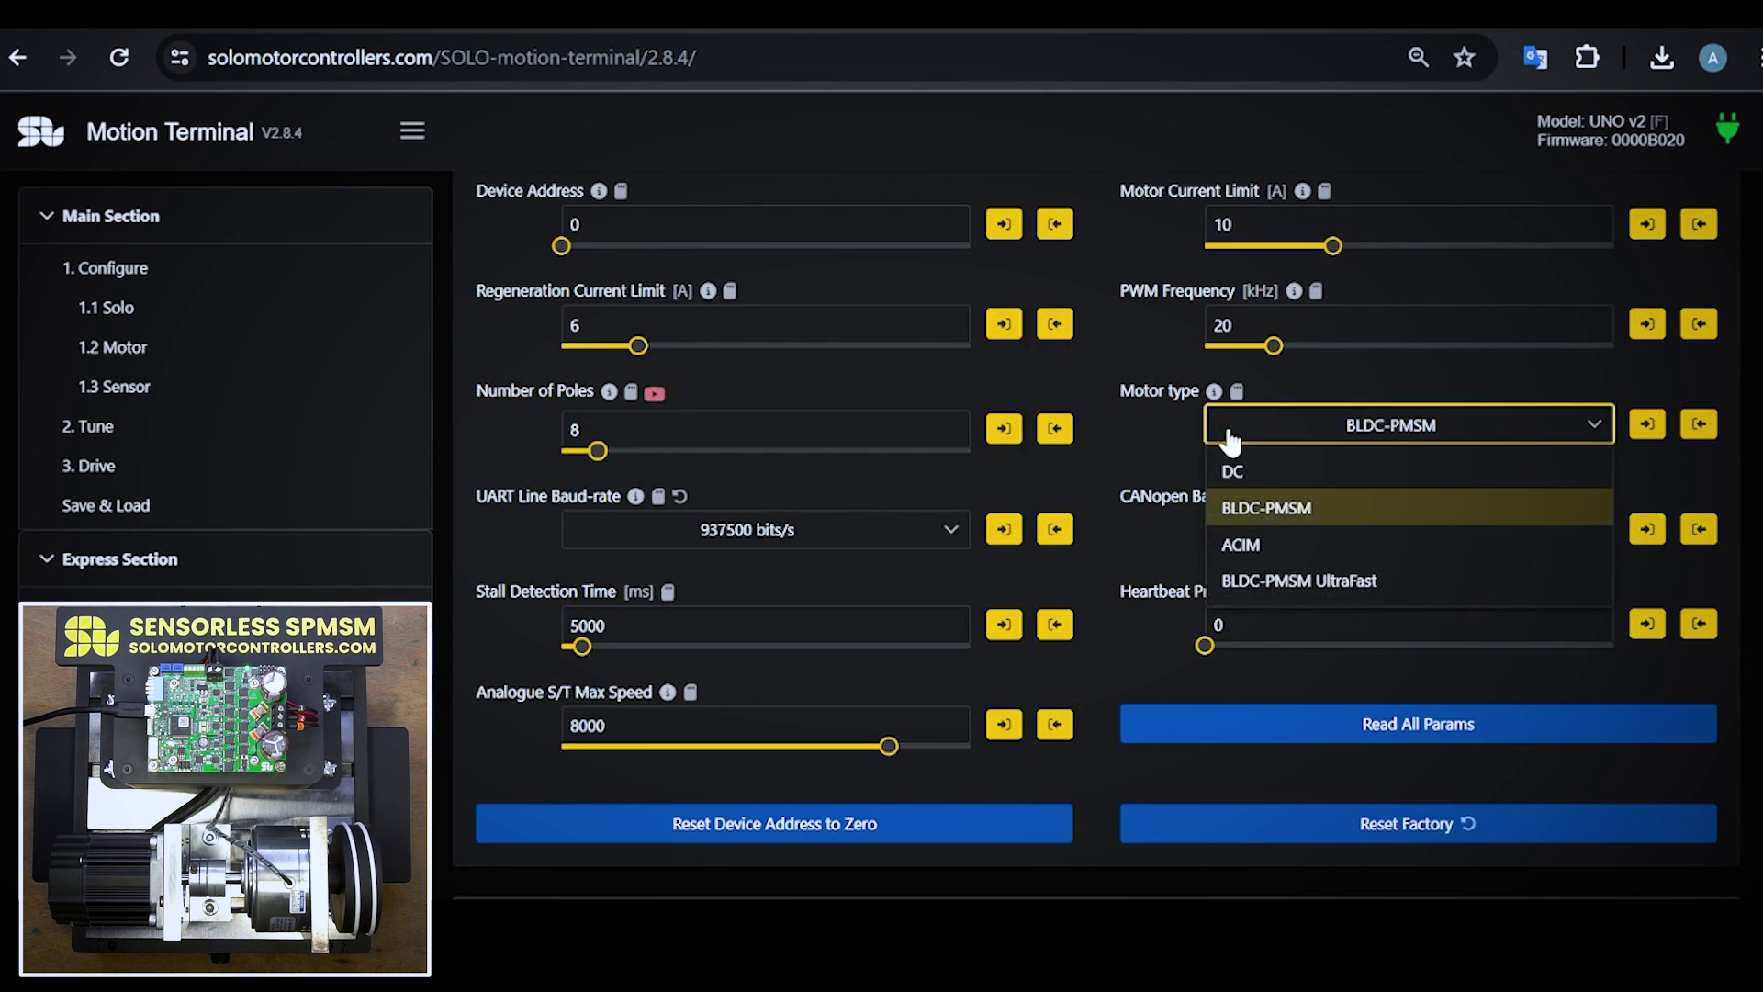
{"action": "left_click", "coordinate": [1230, 441]}
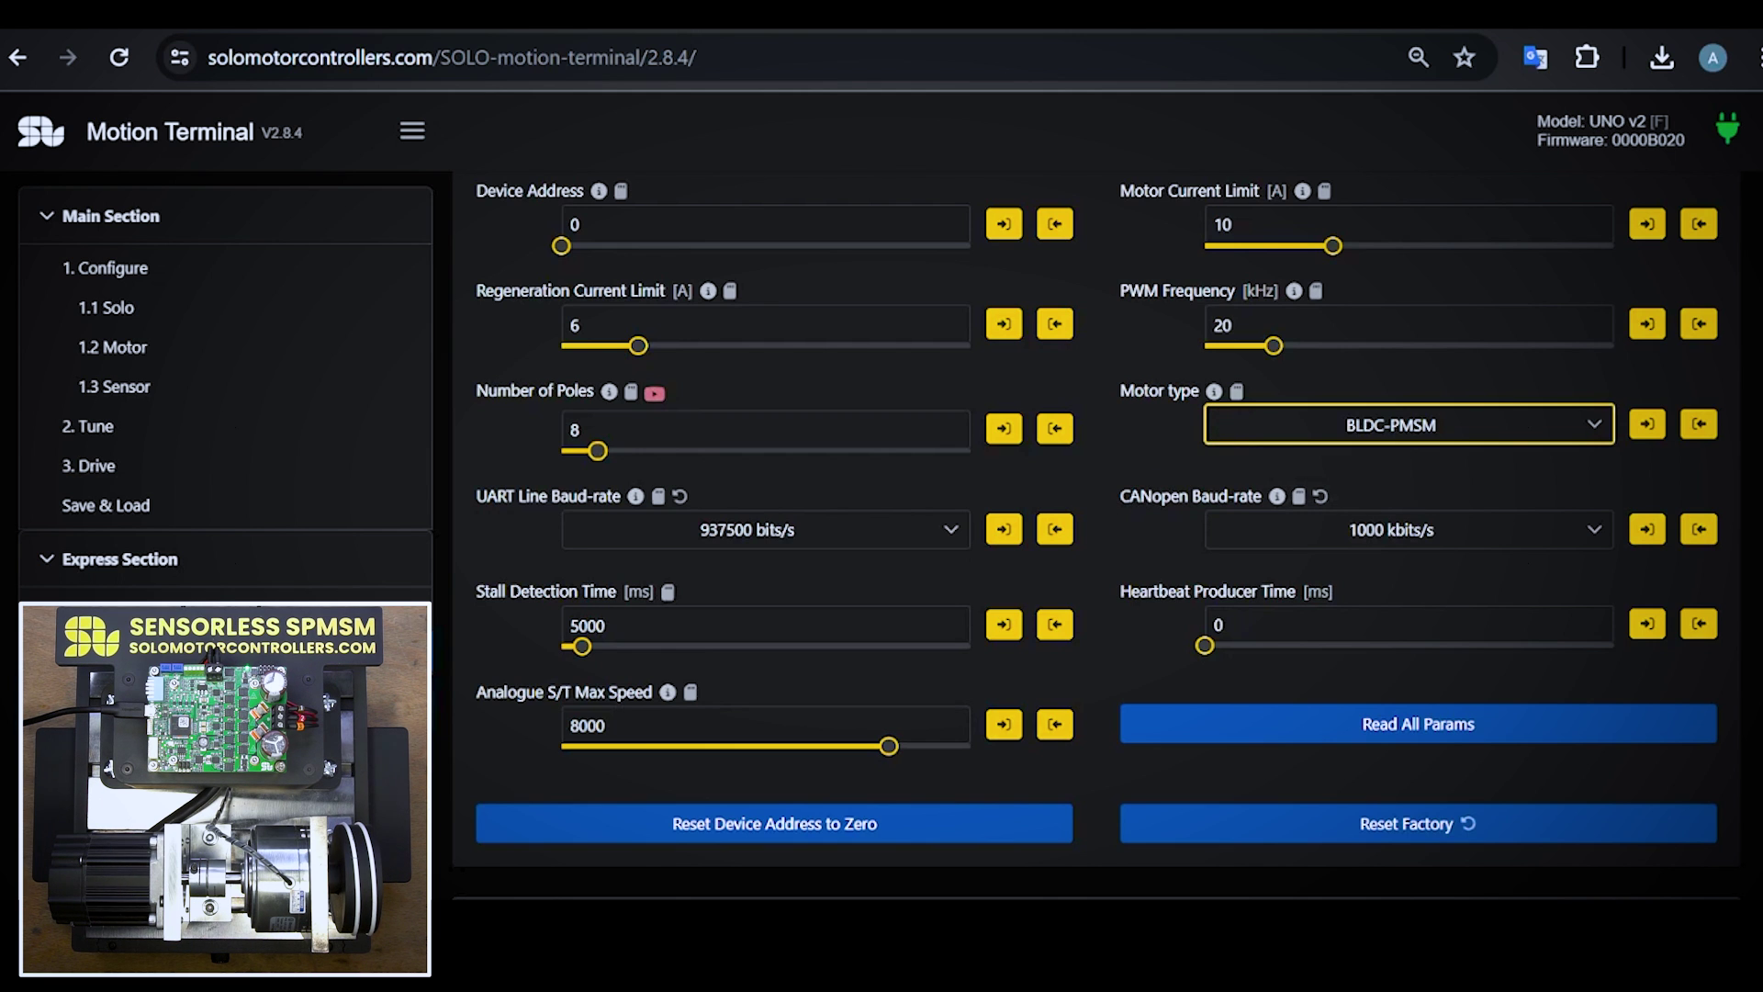
- Check the feedback control mode options and read the sensorless transition speed from the controller
{"action": "scroll", "coordinate": [1097, 534], "scroll_direction": "down", "scroll_amount": 7}
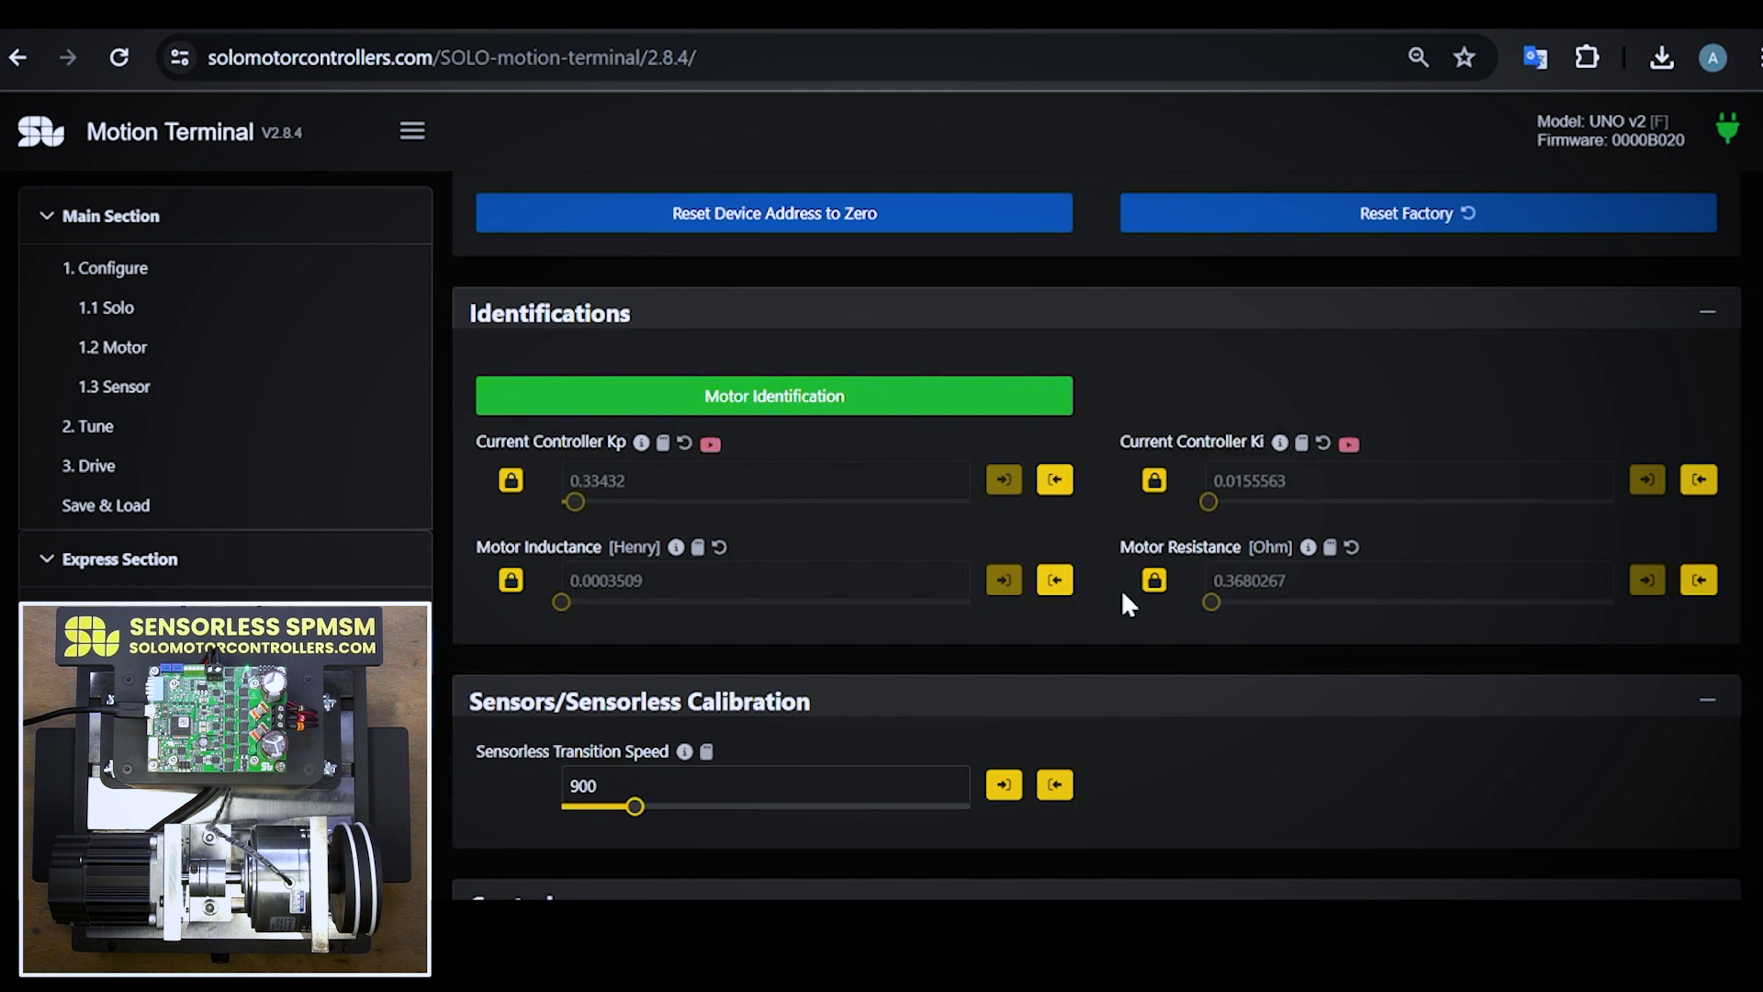
{"action": "scroll", "coordinate": [1268, 415], "scroll_direction": "down", "scroll_amount": 6}
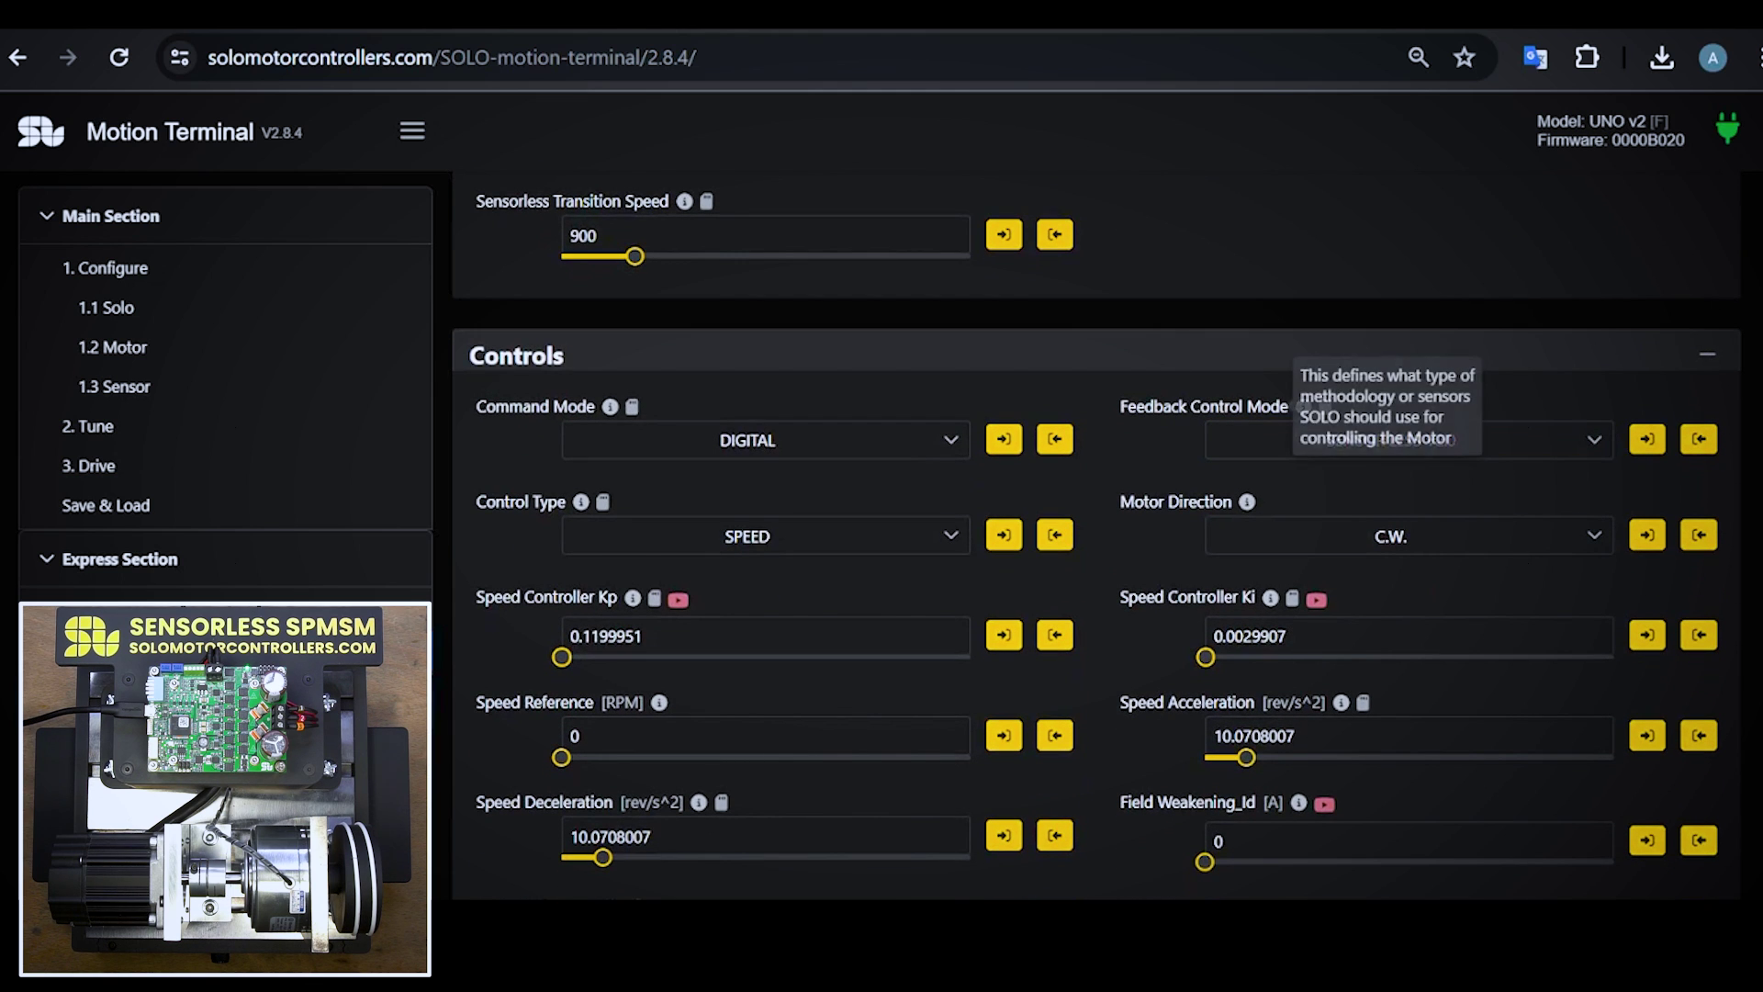
{"action": "left_click", "coordinate": [1278, 444]}
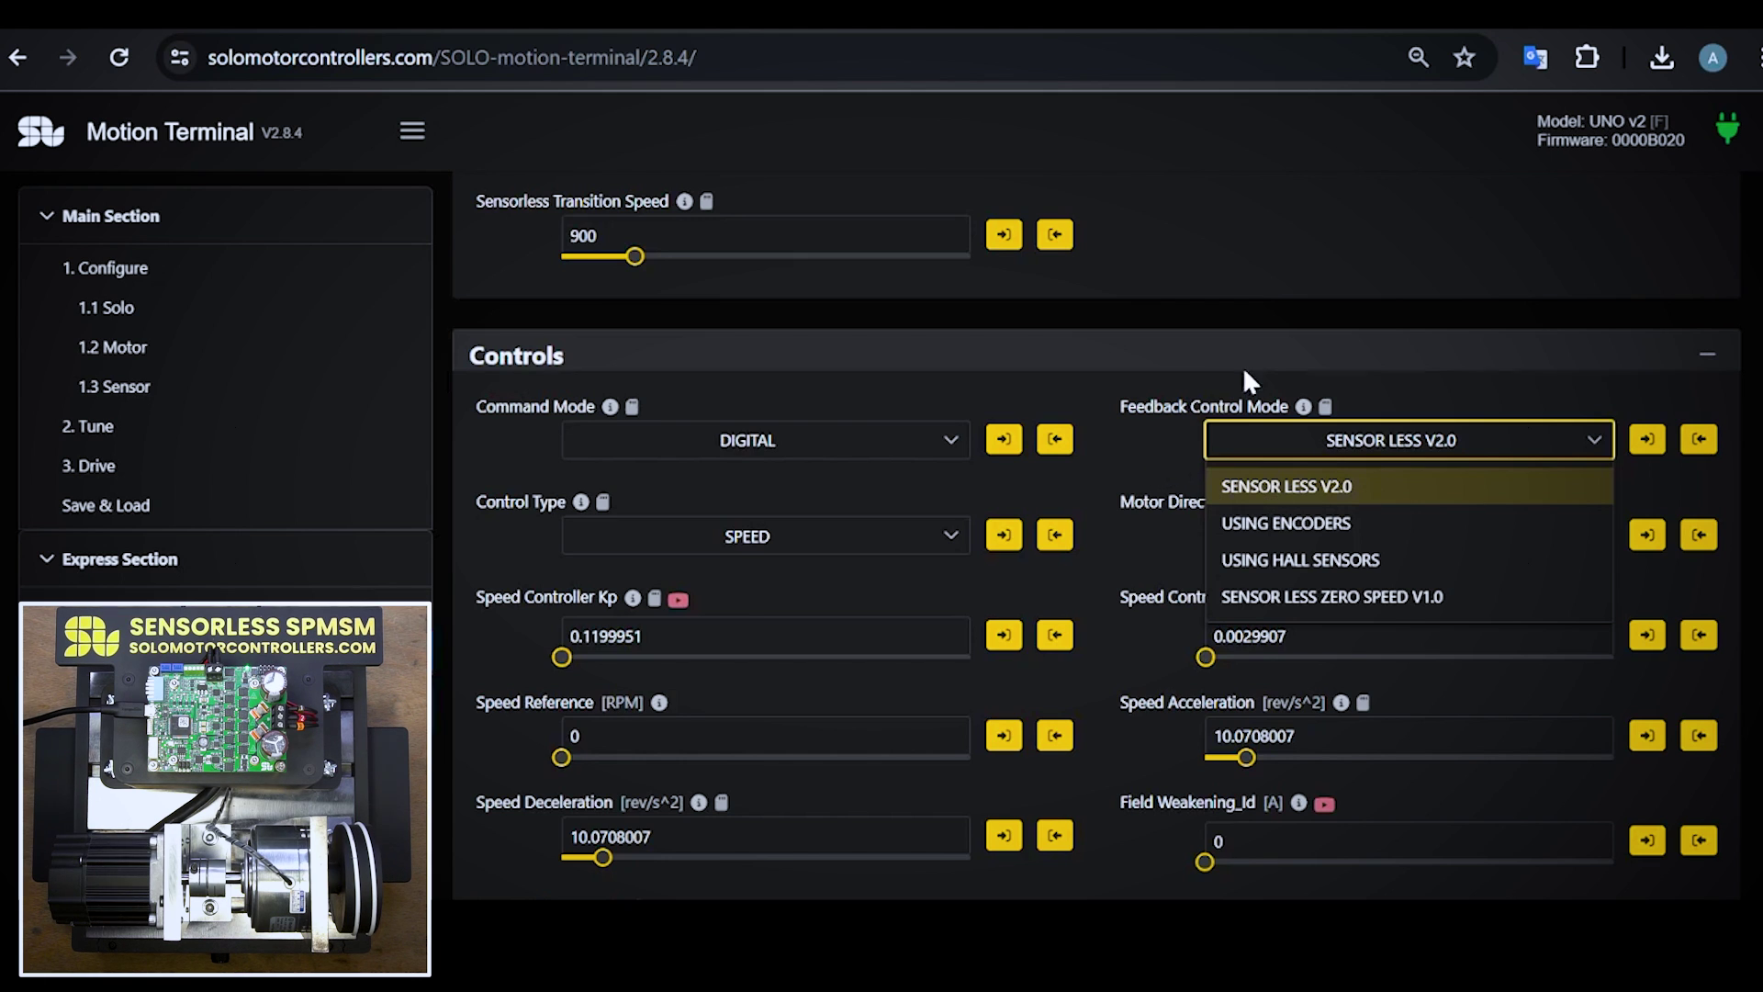
{"action": "left_click", "coordinate": [1221, 328]}
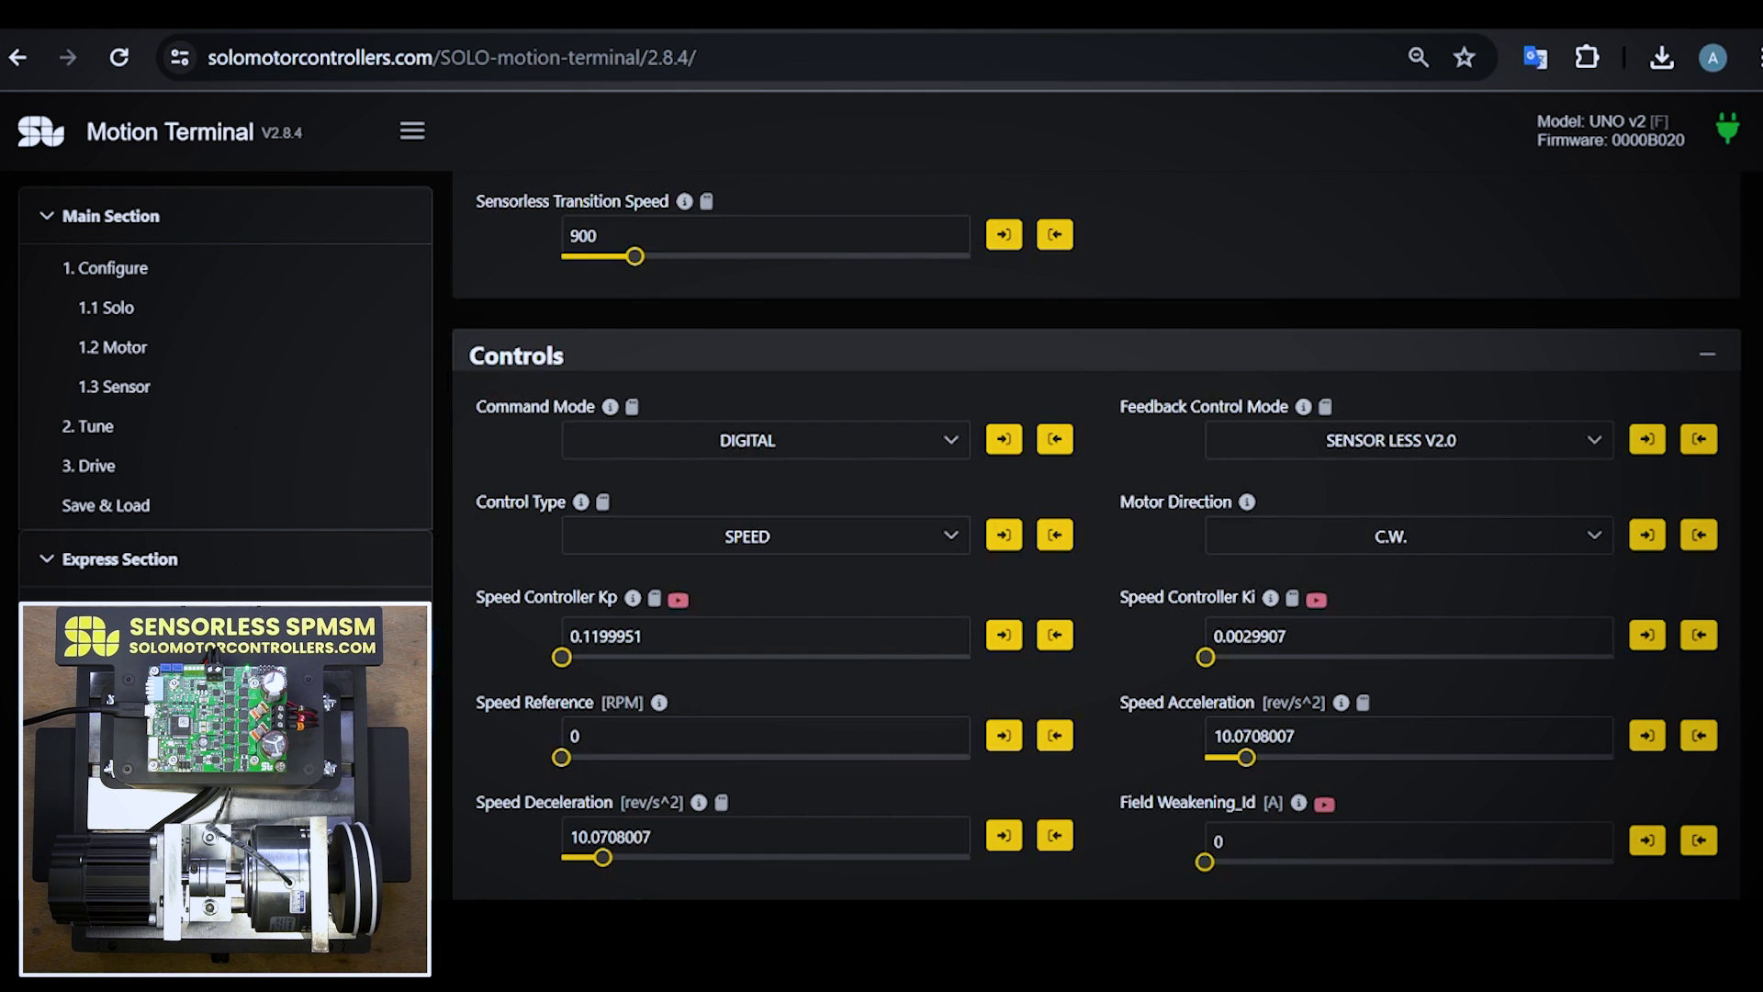
{"action": "scroll", "coordinate": [747, 327], "scroll_direction": "up", "scroll_amount": 1}
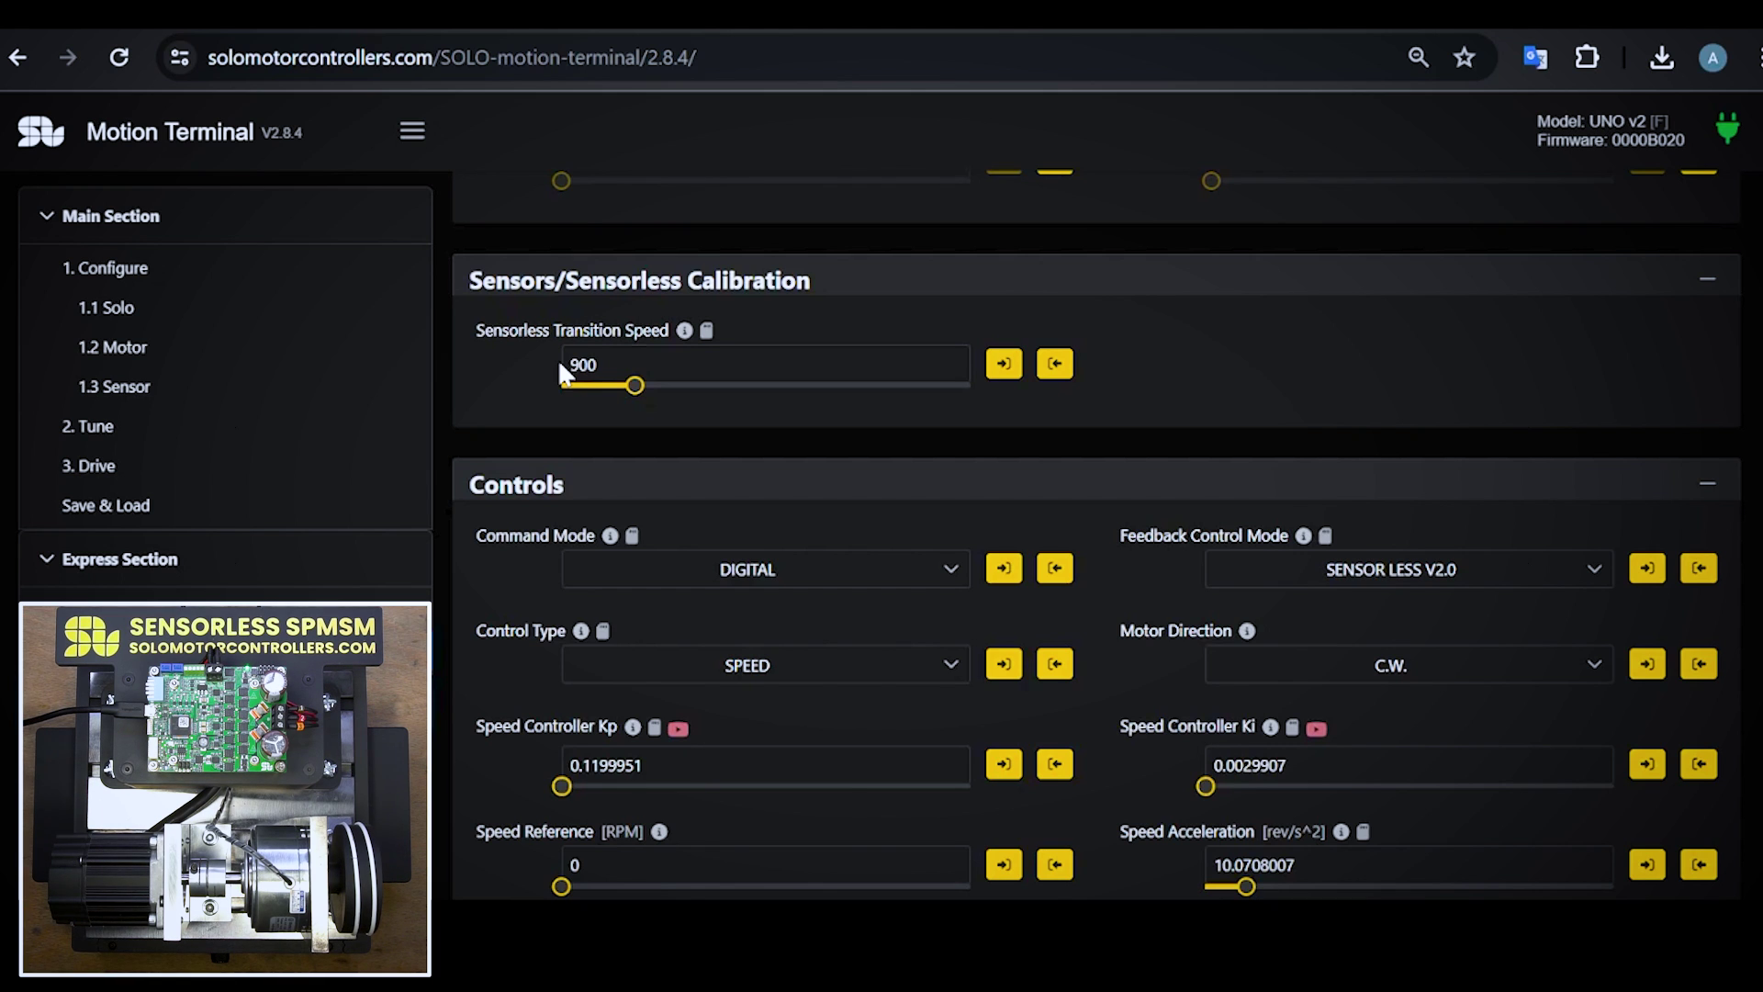
{"action": "left_click", "coordinate": [934, 360]}
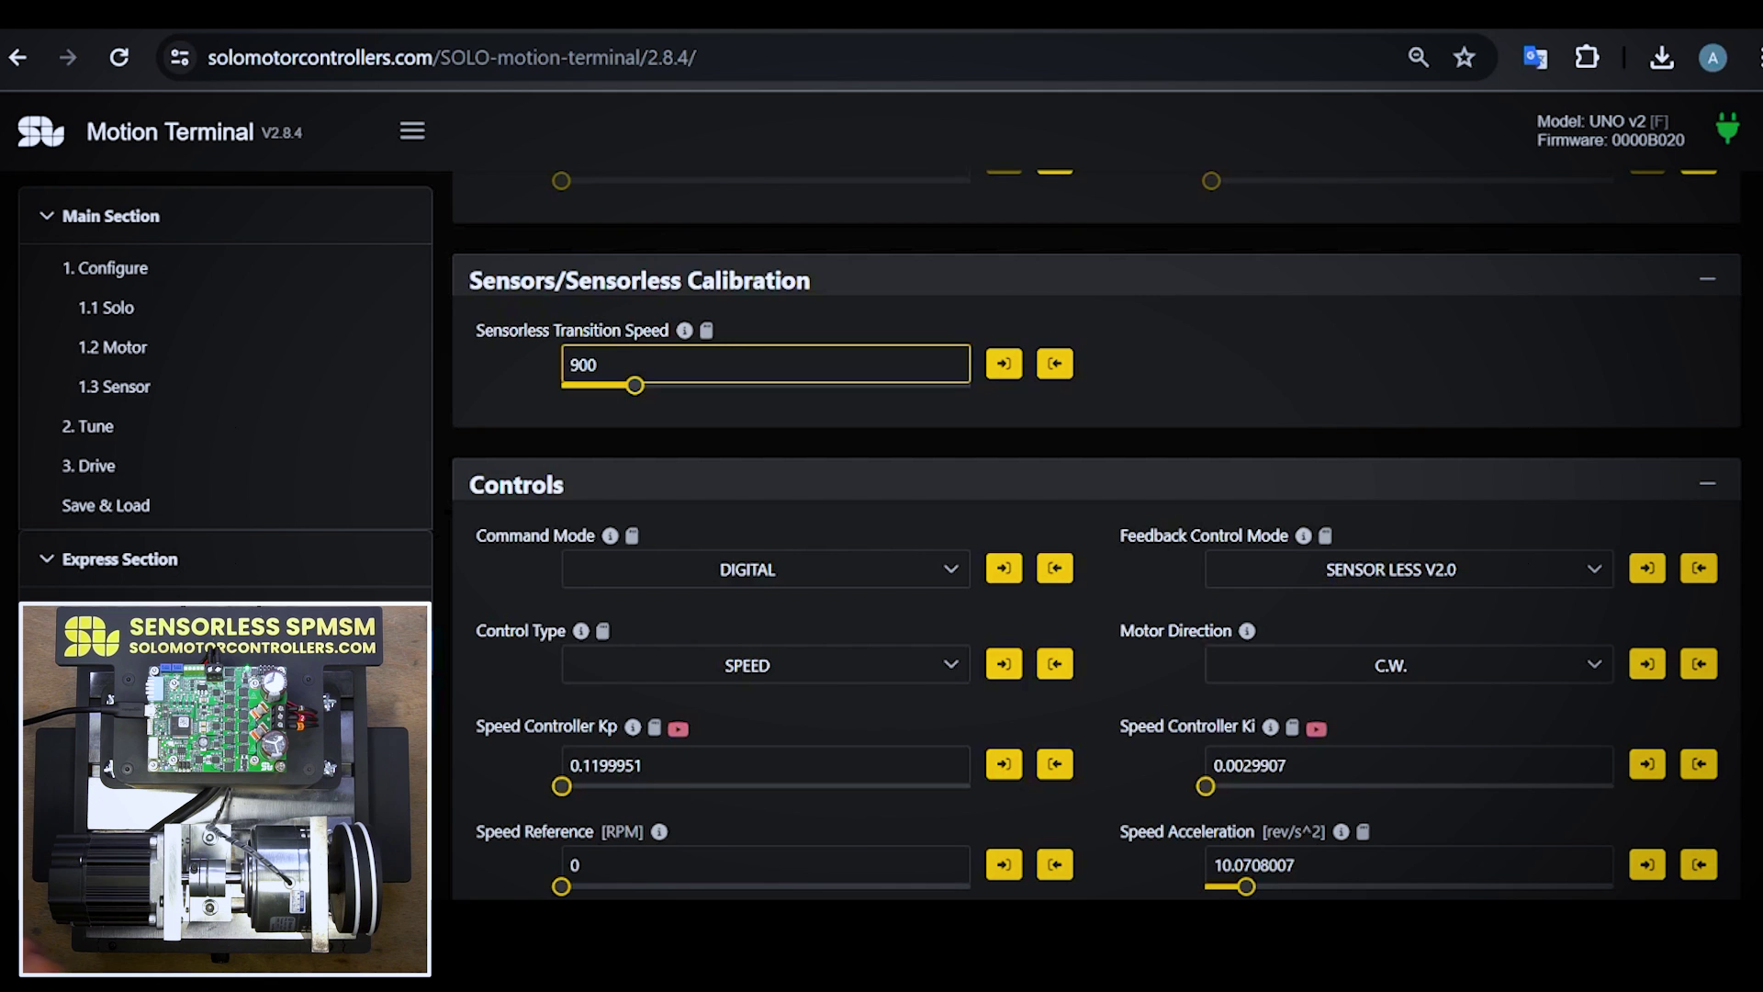
{"action": "left_click", "coordinate": [1054, 364]}
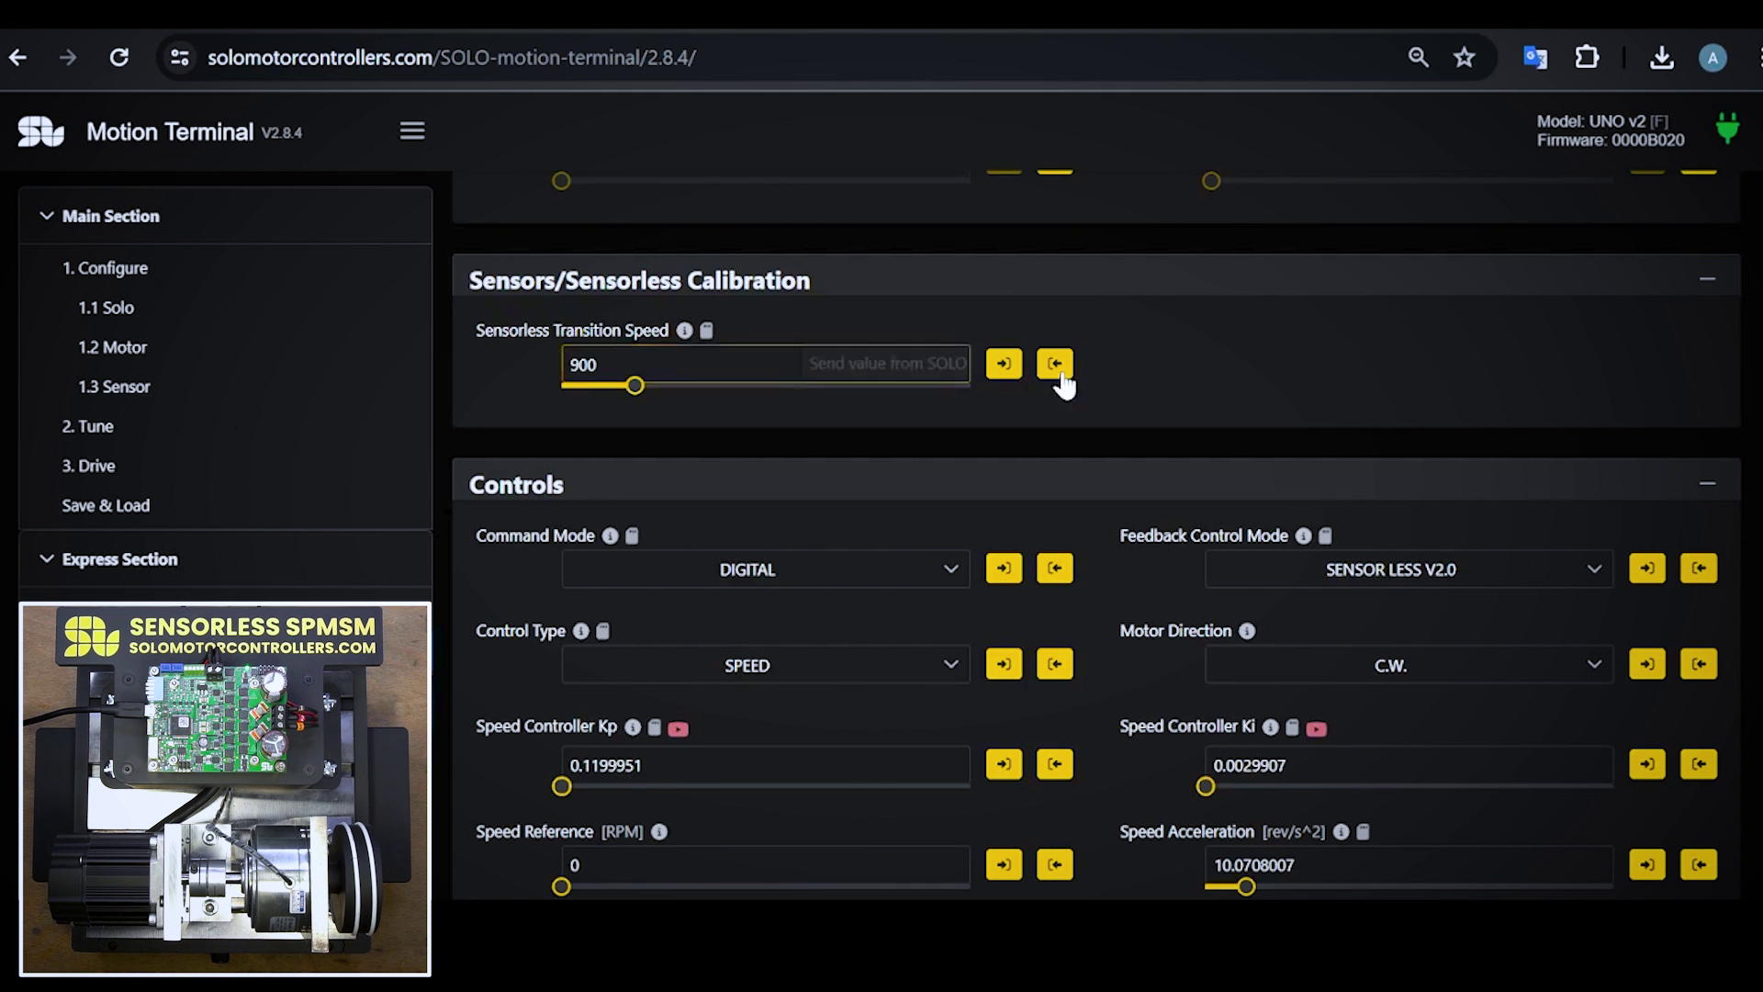
- Start the performance monitor and hide the Position [Quad Pulses] trace on its plot
{"action": "scroll", "coordinate": [580, 475], "scroll_direction": "down", "scroll_amount": 3}
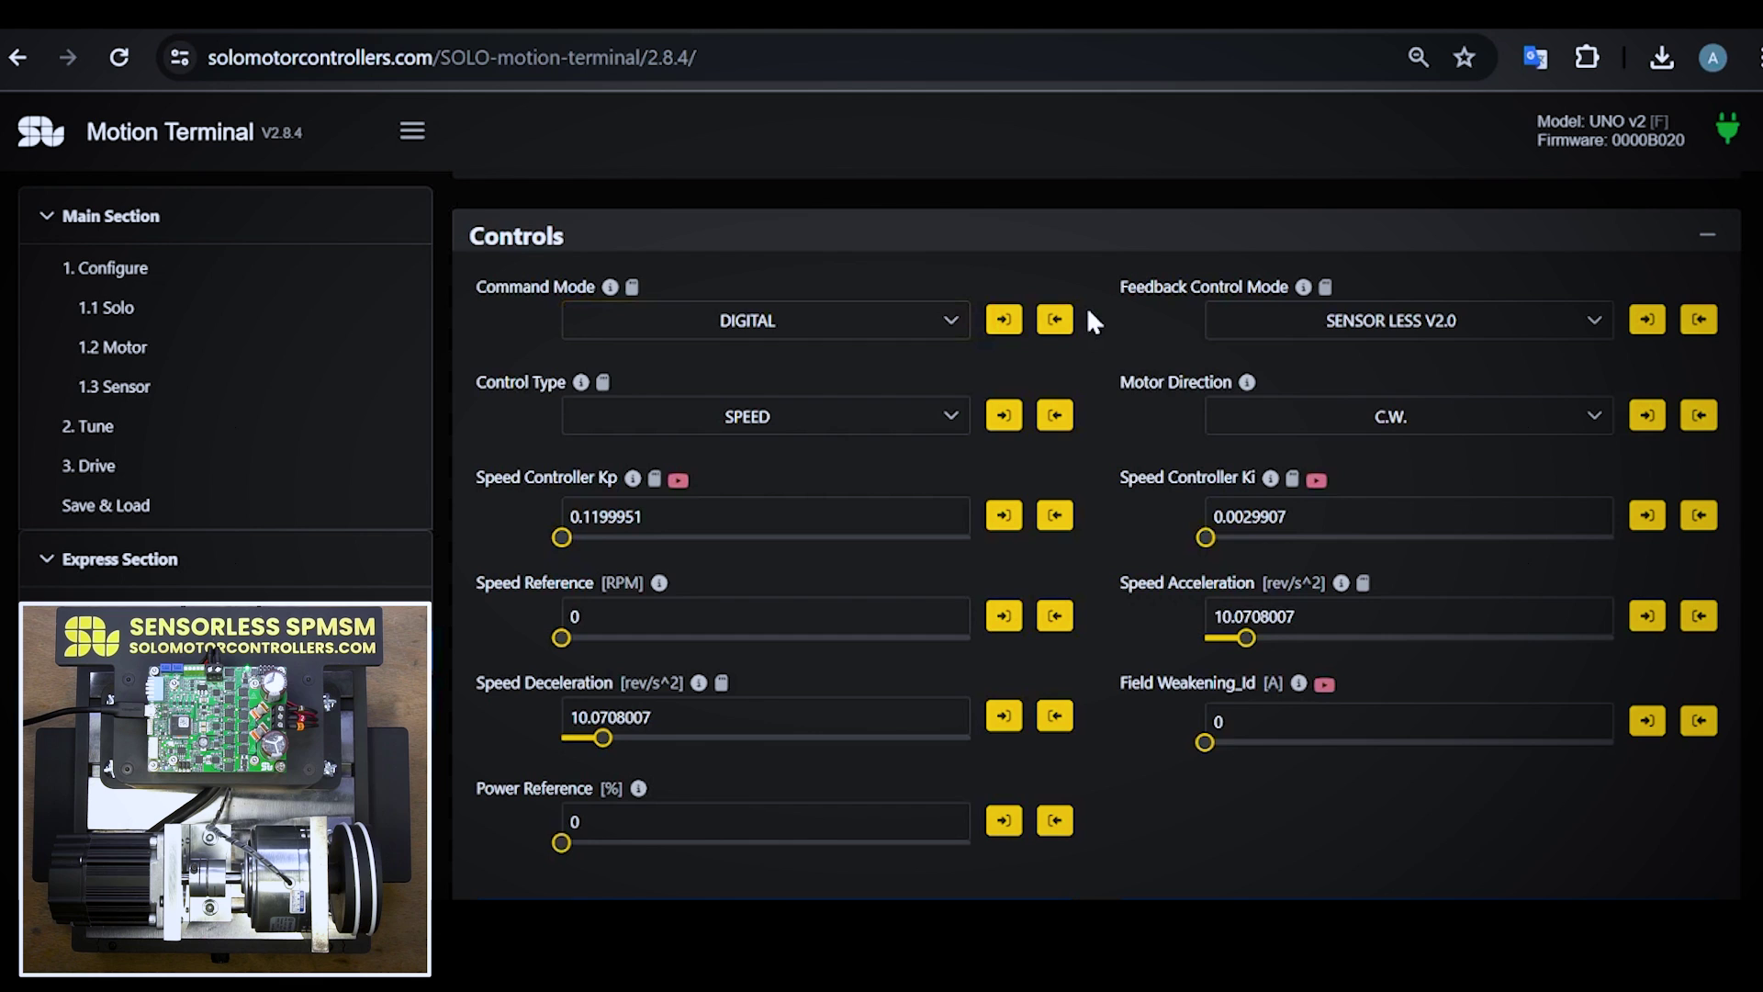
{"action": "scroll", "coordinate": [831, 349], "scroll_direction": "down", "scroll_amount": 1}
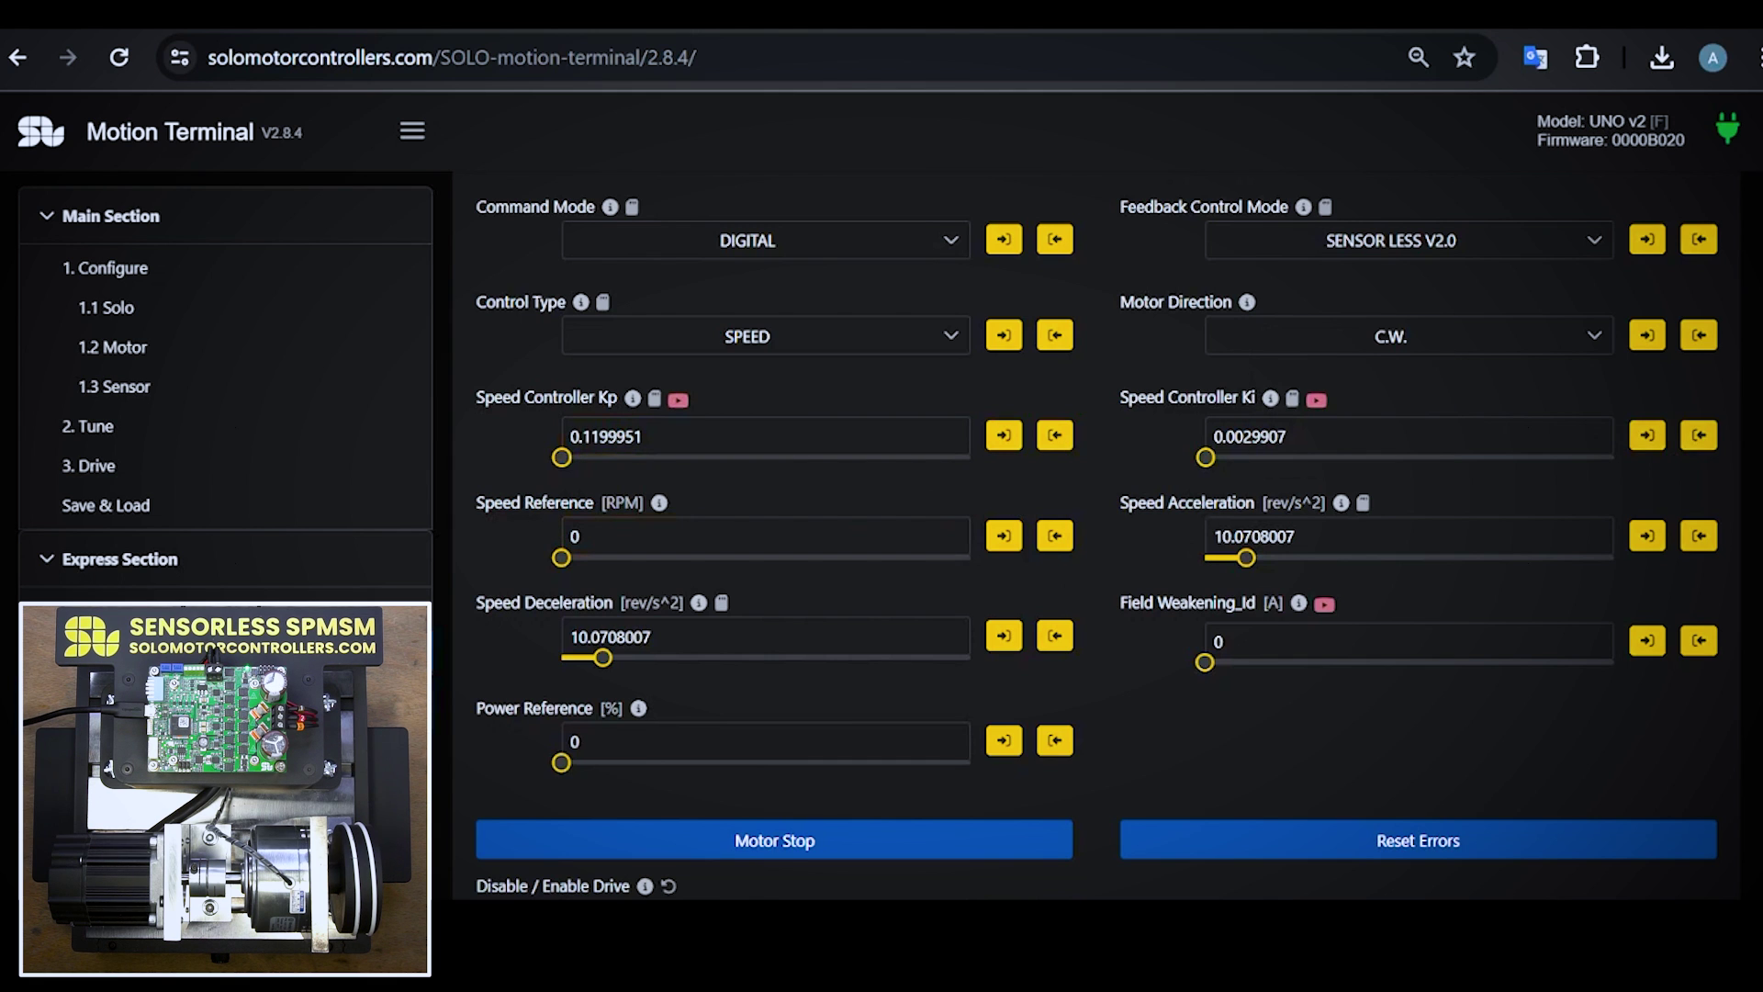
{"action": "scroll", "coordinate": [643, 588], "scroll_direction": "down", "scroll_amount": 8}
{"action": "left_click", "coordinate": [606, 540]}
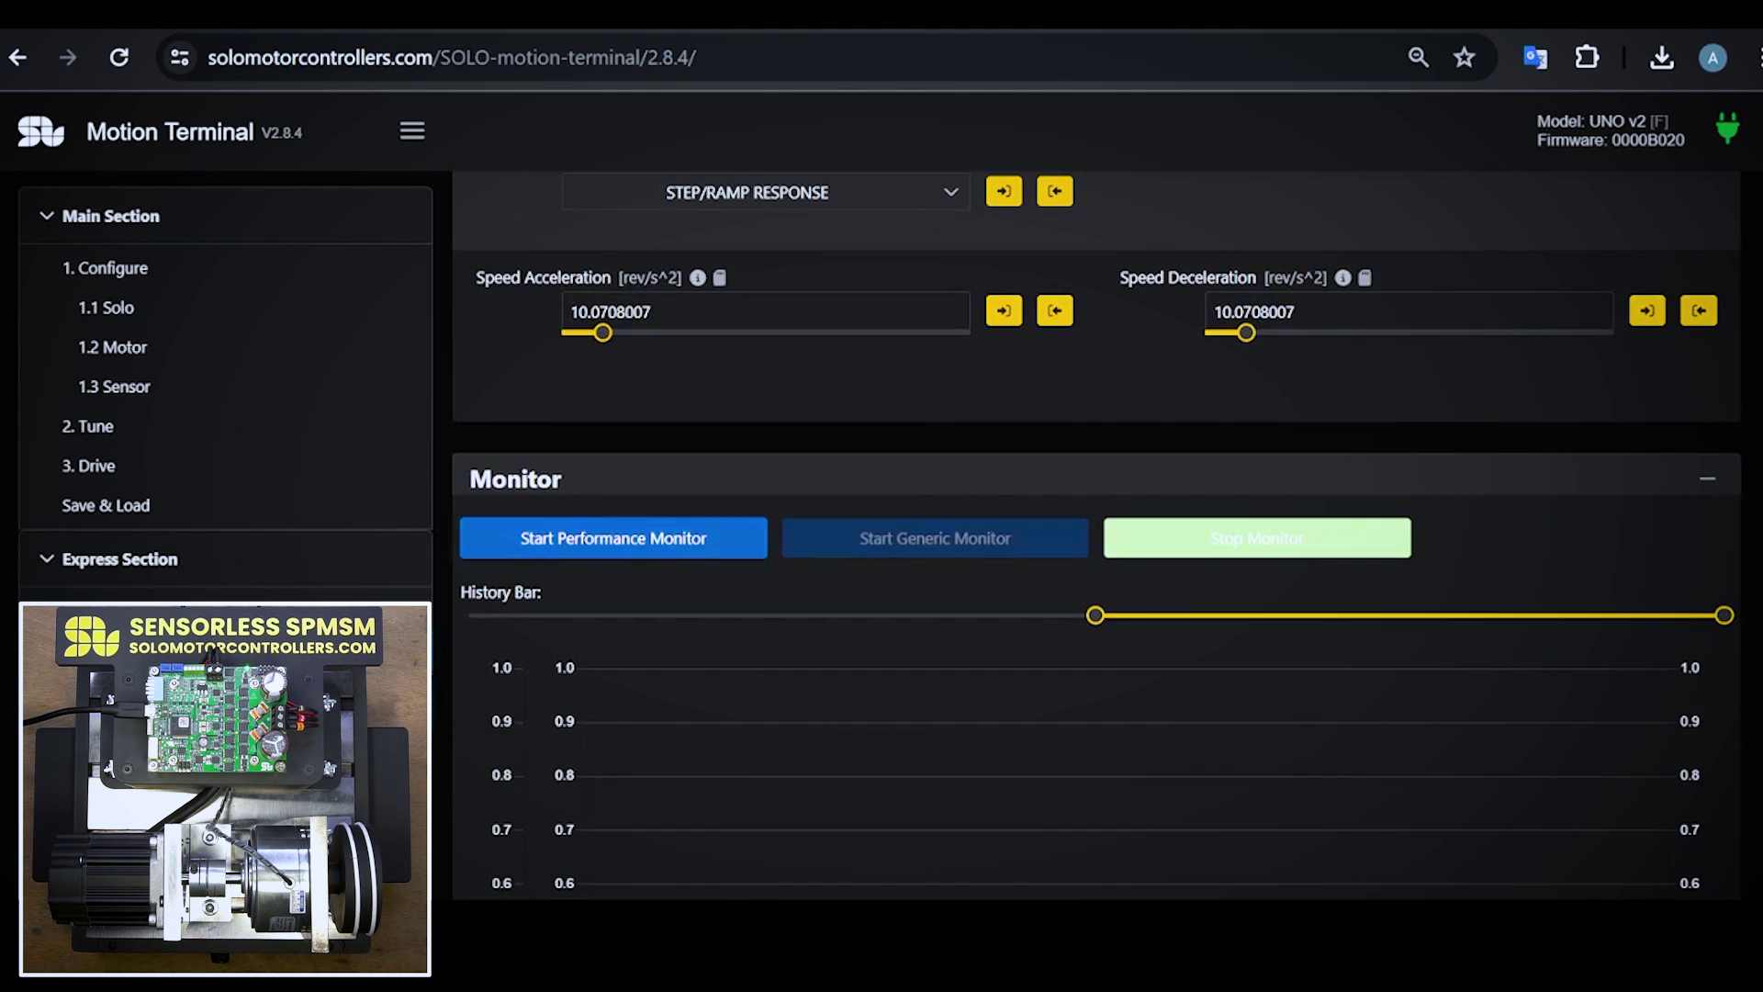
{"action": "scroll", "coordinate": [987, 441], "scroll_direction": "down", "scroll_amount": 3}
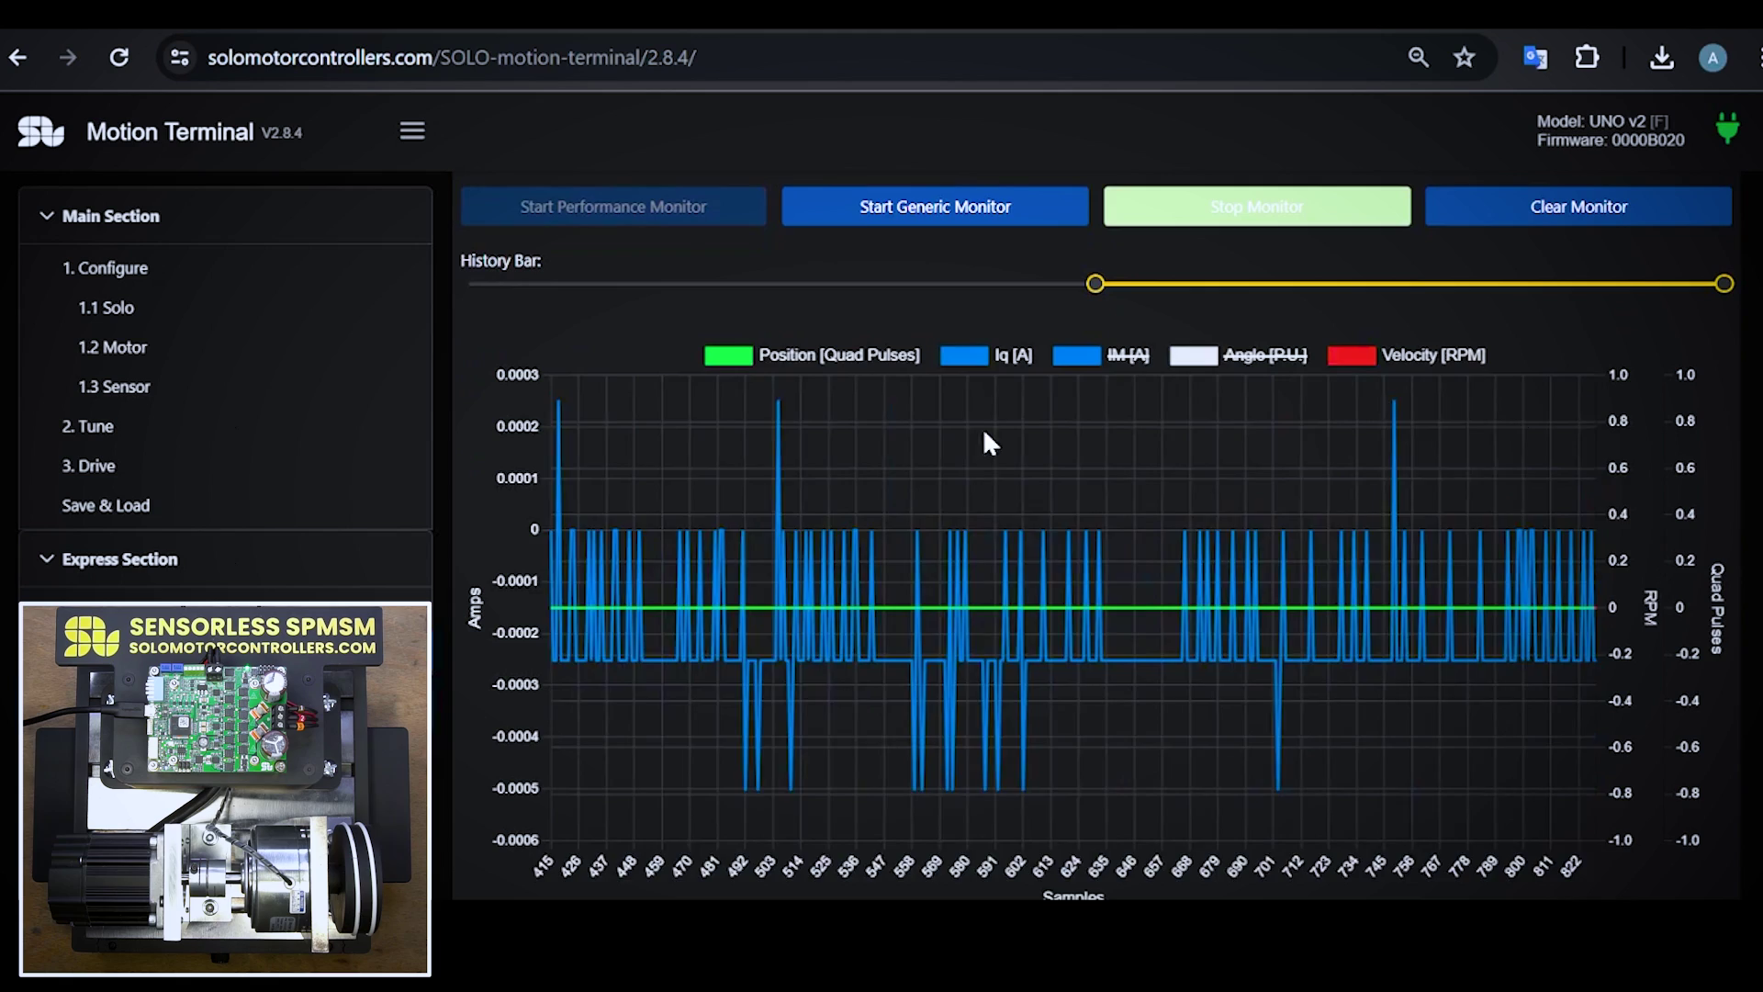
{"action": "left_click", "coordinate": [812, 352]}
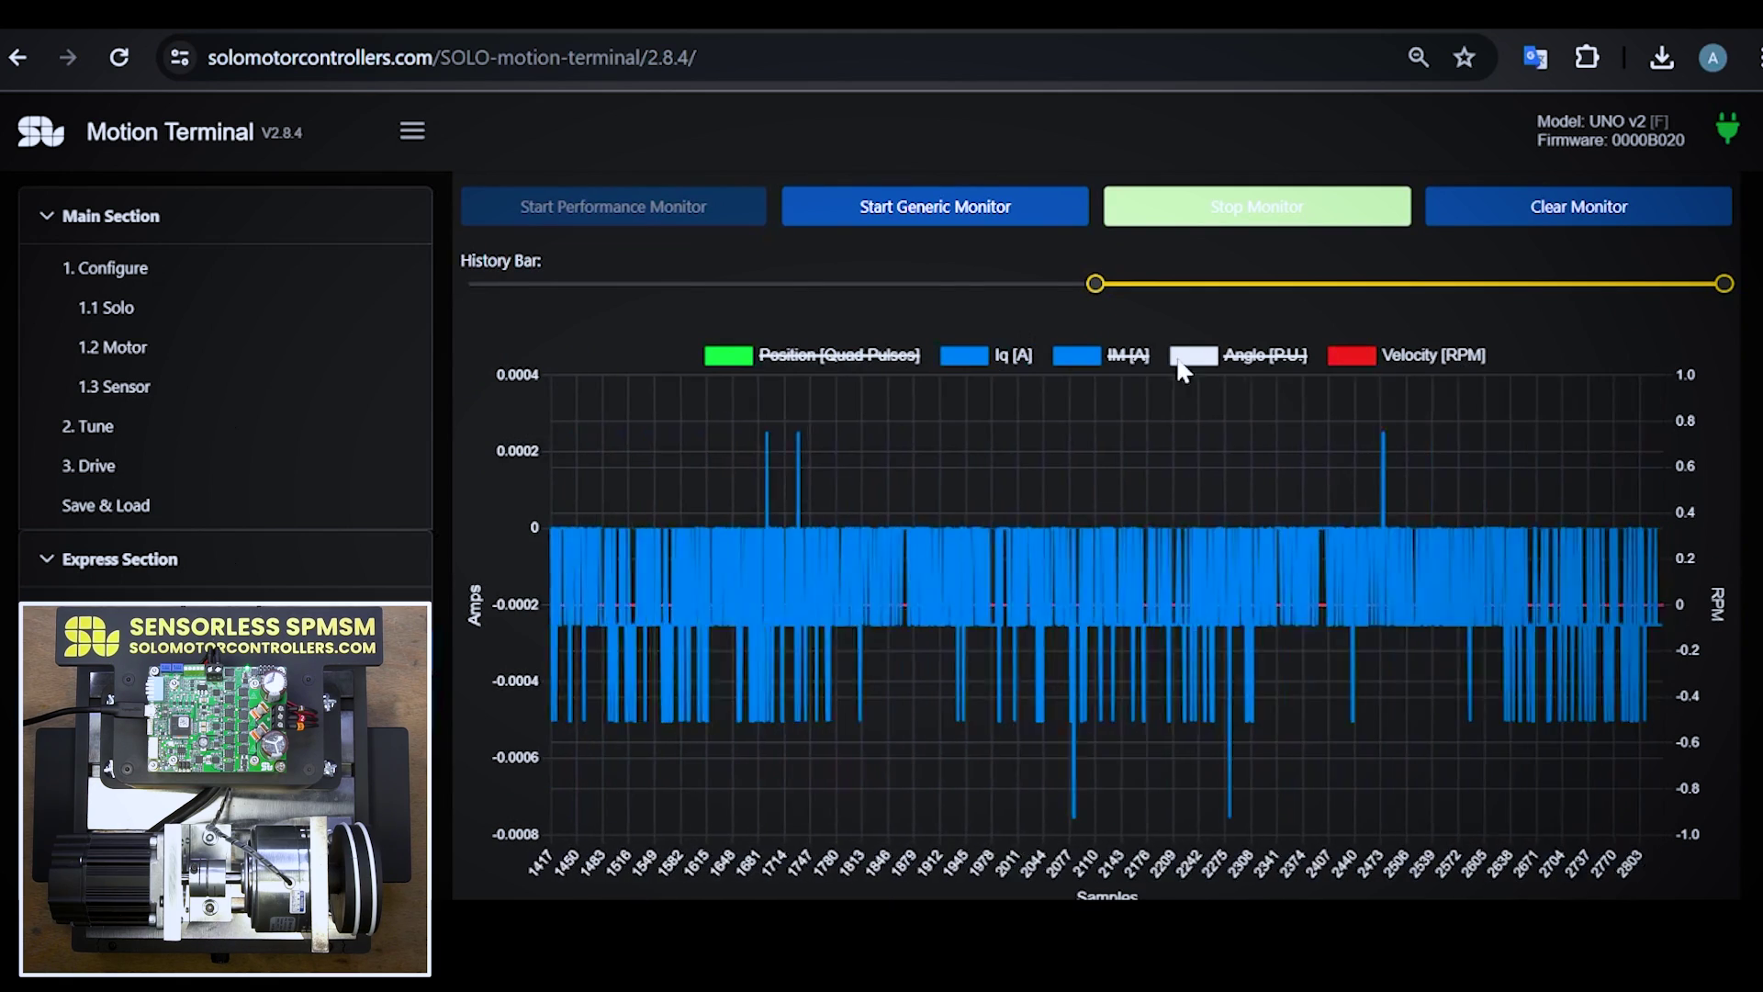
- Set the speed reference to 1200 RPM and apply it to run the motor
{"action": "scroll", "coordinate": [1182, 369], "scroll_direction": "up", "scroll_amount": 10}
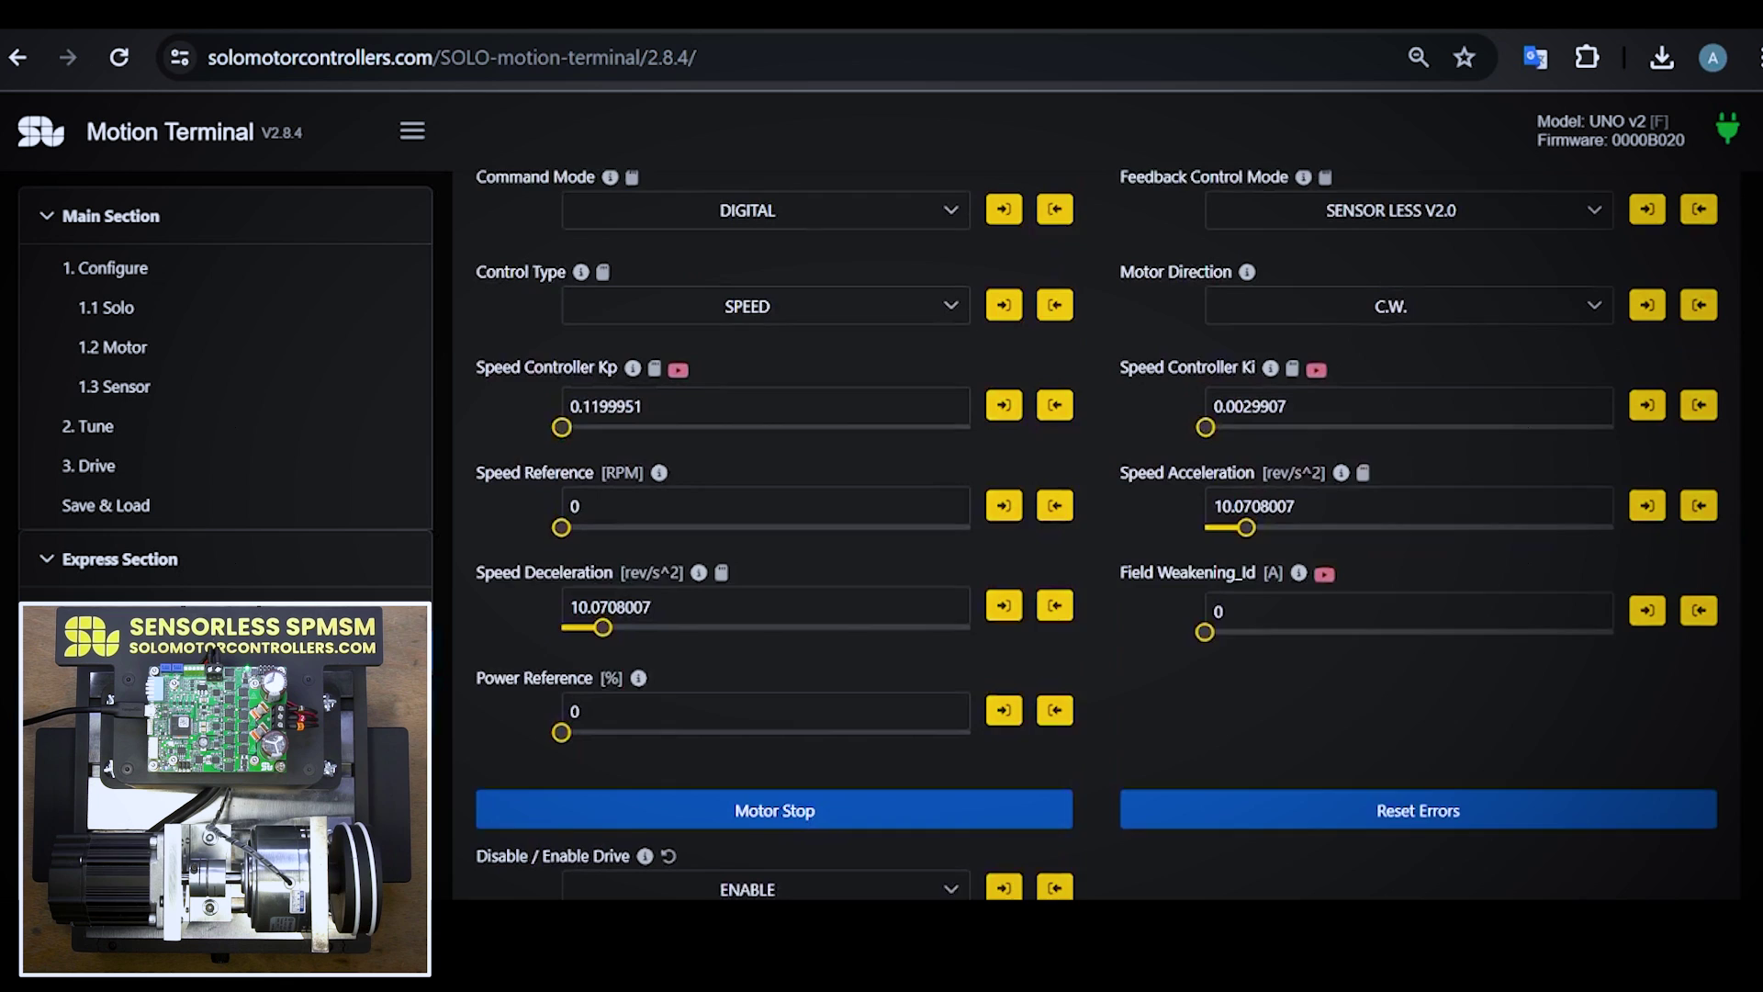
{"action": "scroll", "coordinate": [1086, 534], "scroll_direction": "up", "scroll_amount": 1}
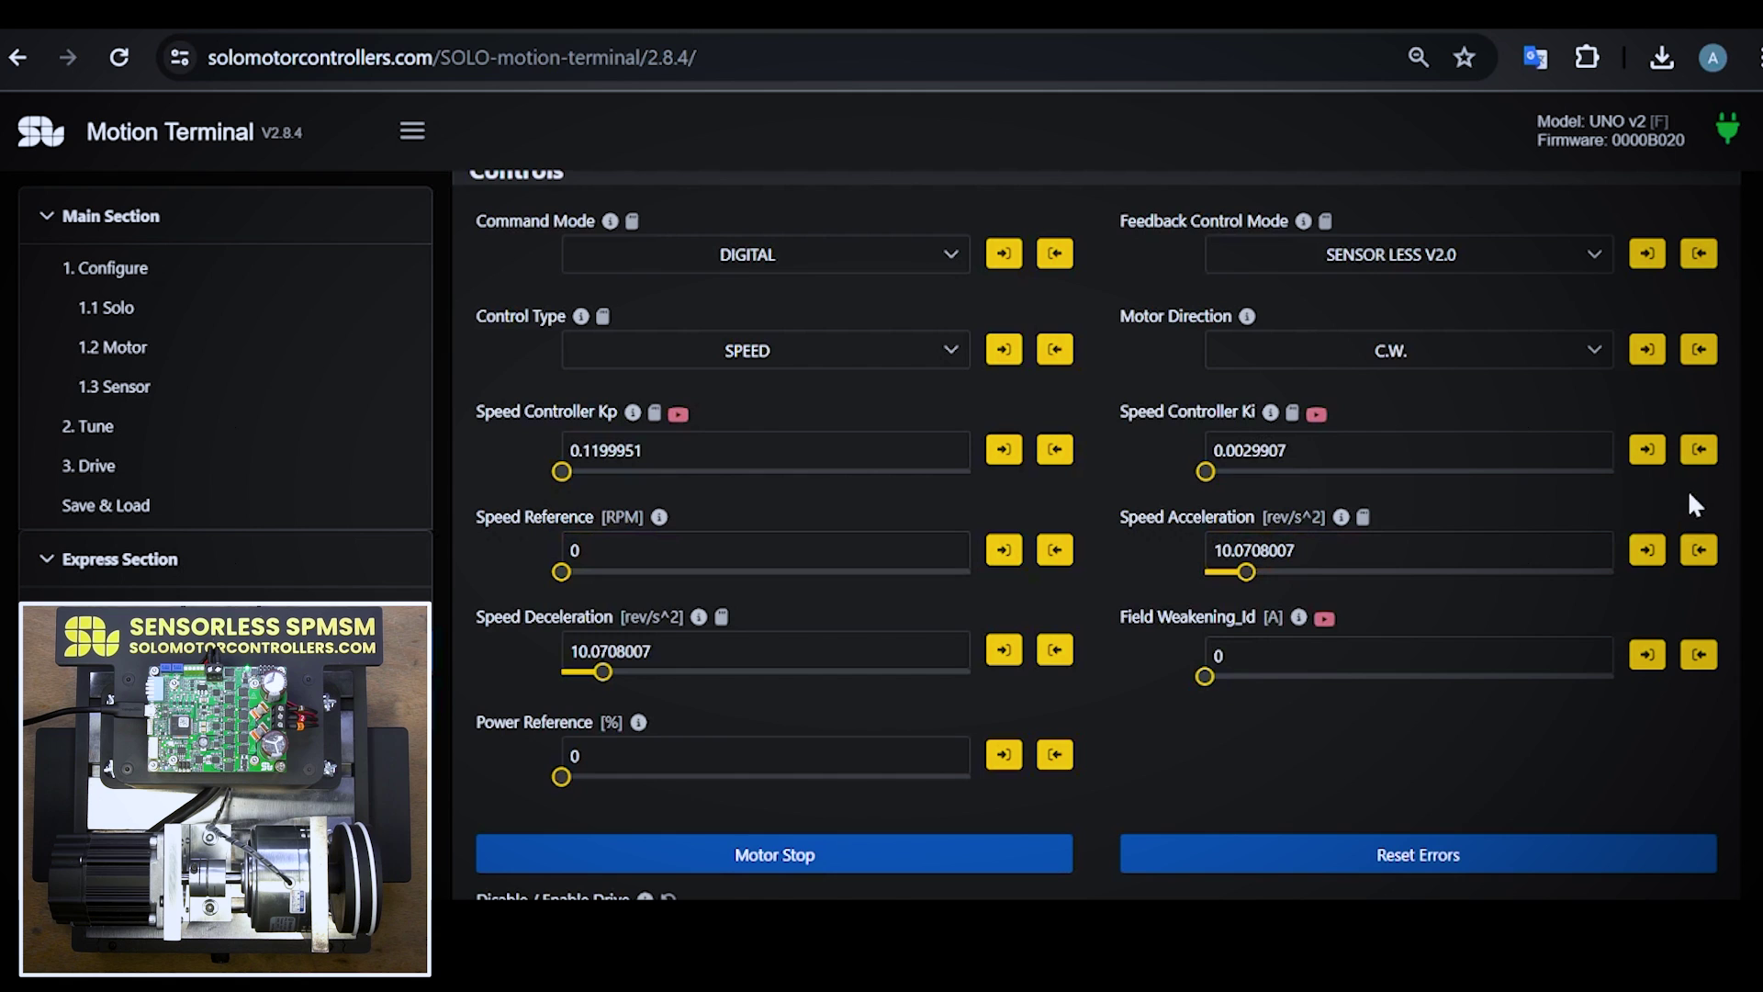
{"action": "scroll", "coordinate": [1096, 532], "scroll_direction": "up", "scroll_amount": 5}
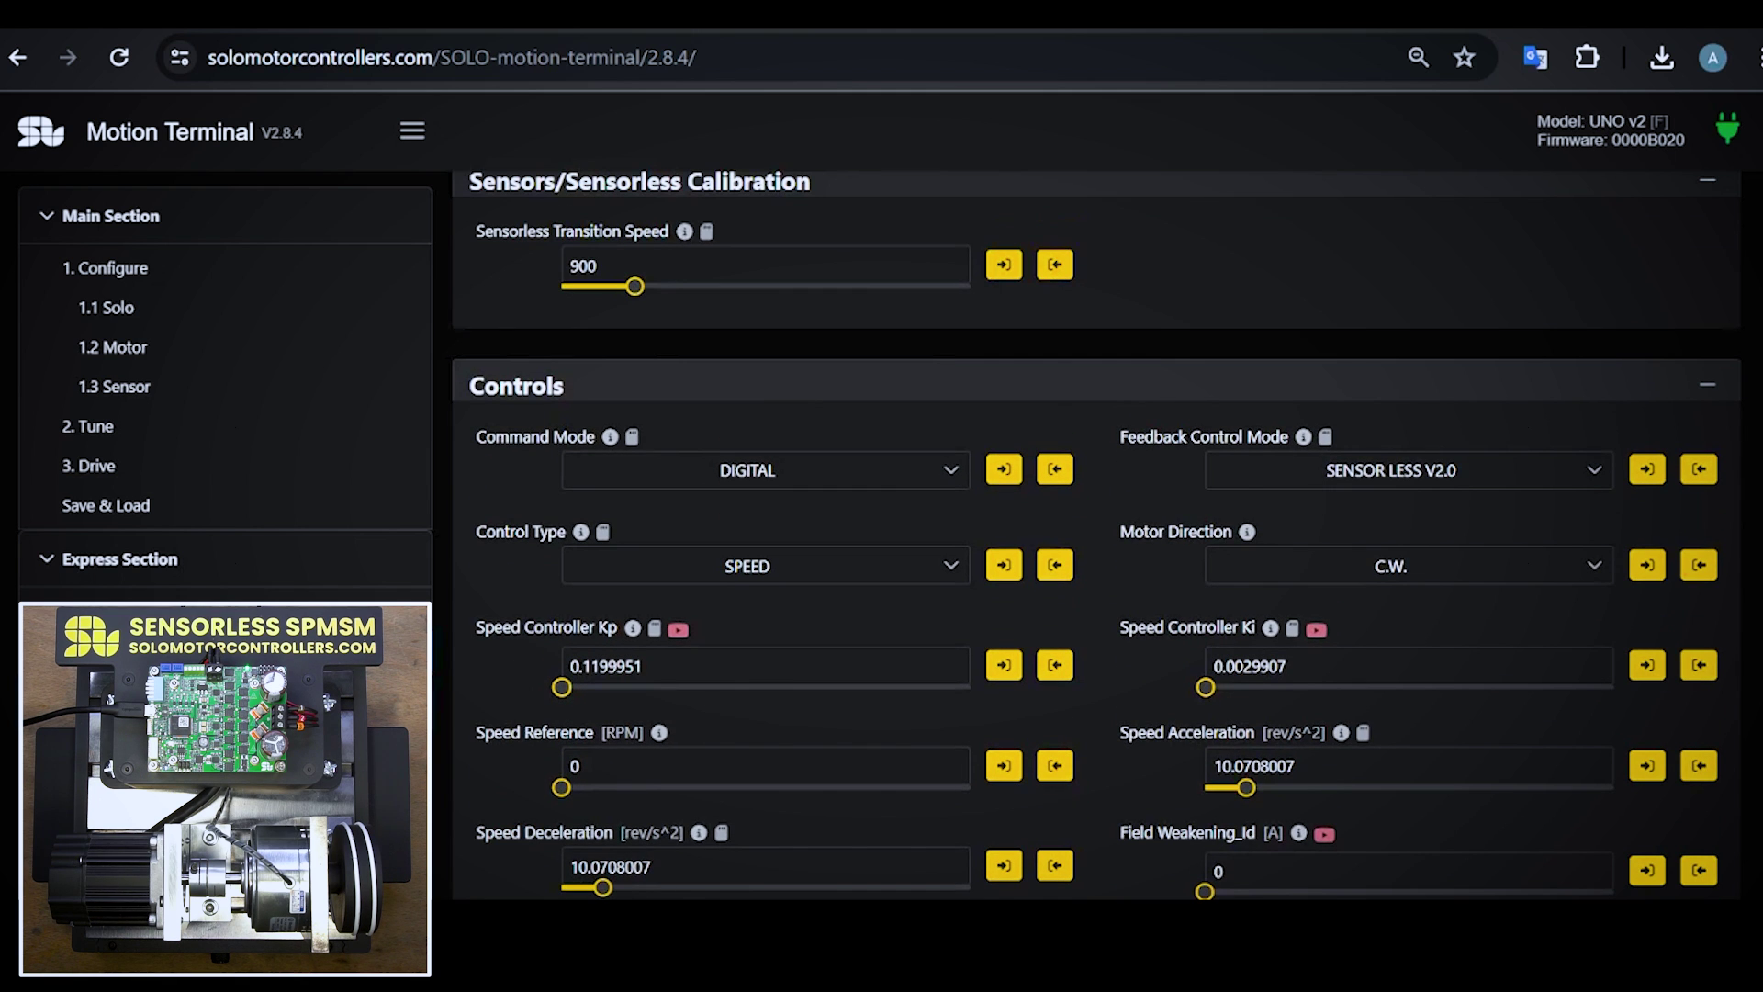
{"action": "scroll", "coordinate": [1096, 535], "scroll_direction": "down", "scroll_amount": 3}
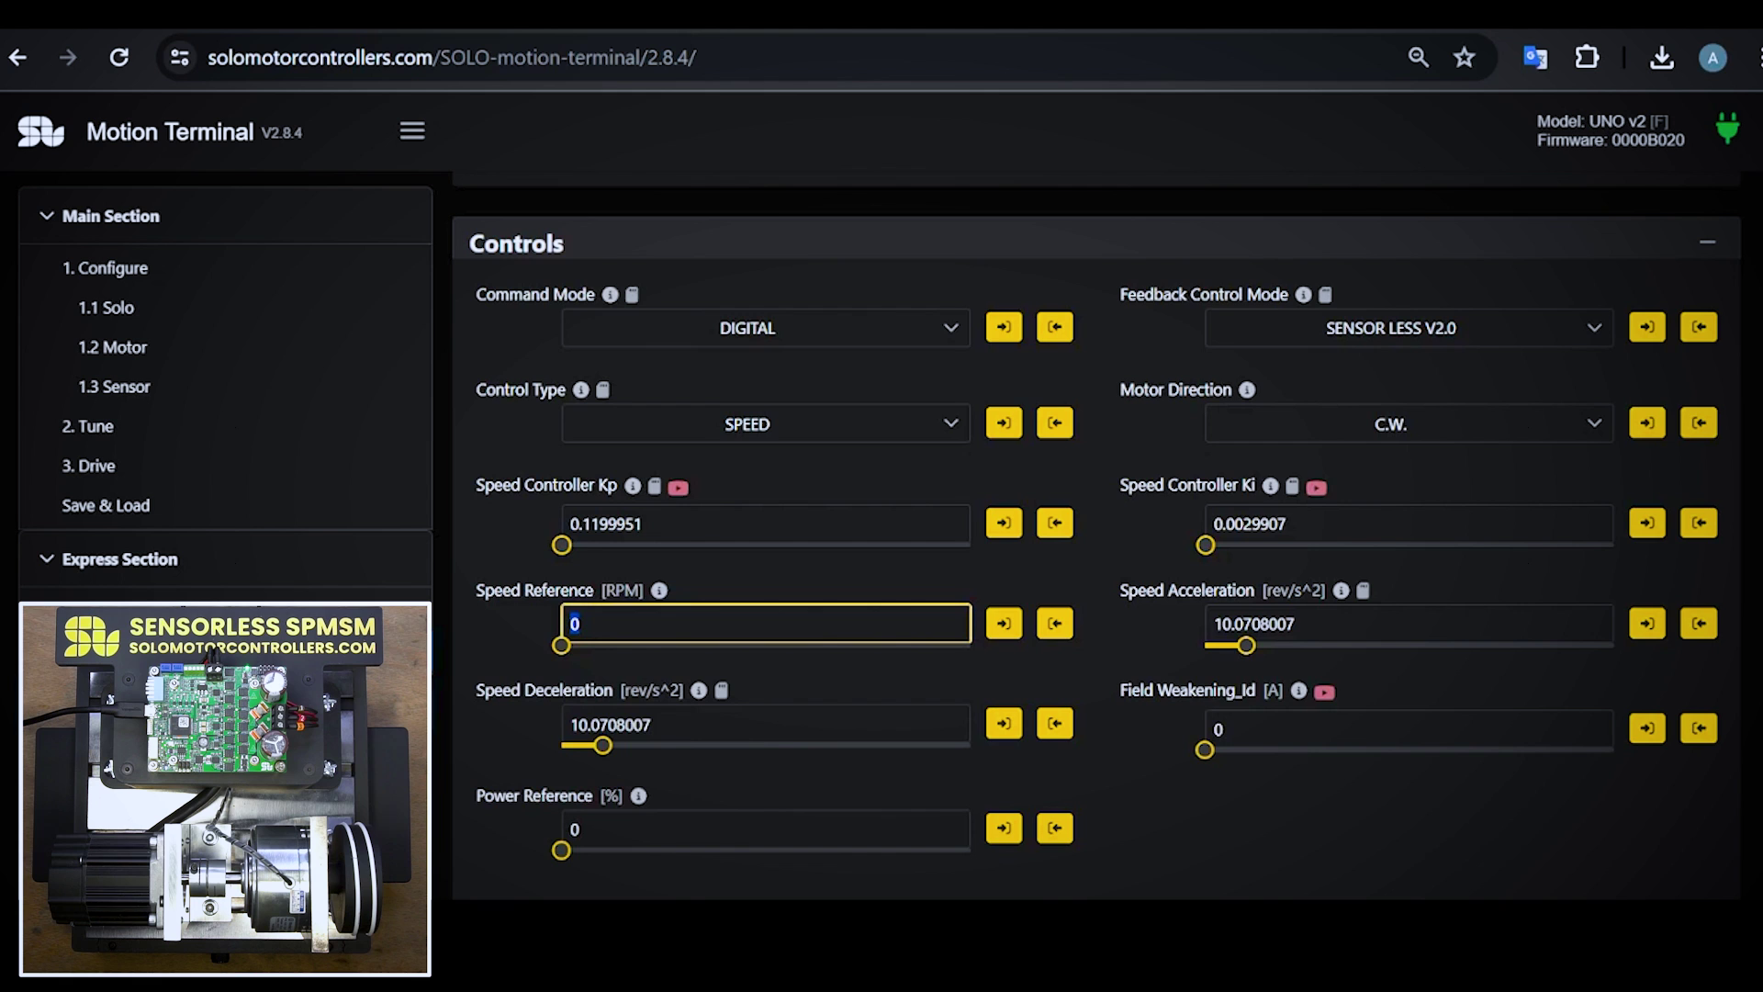
{"action": "type", "text": "1200"}
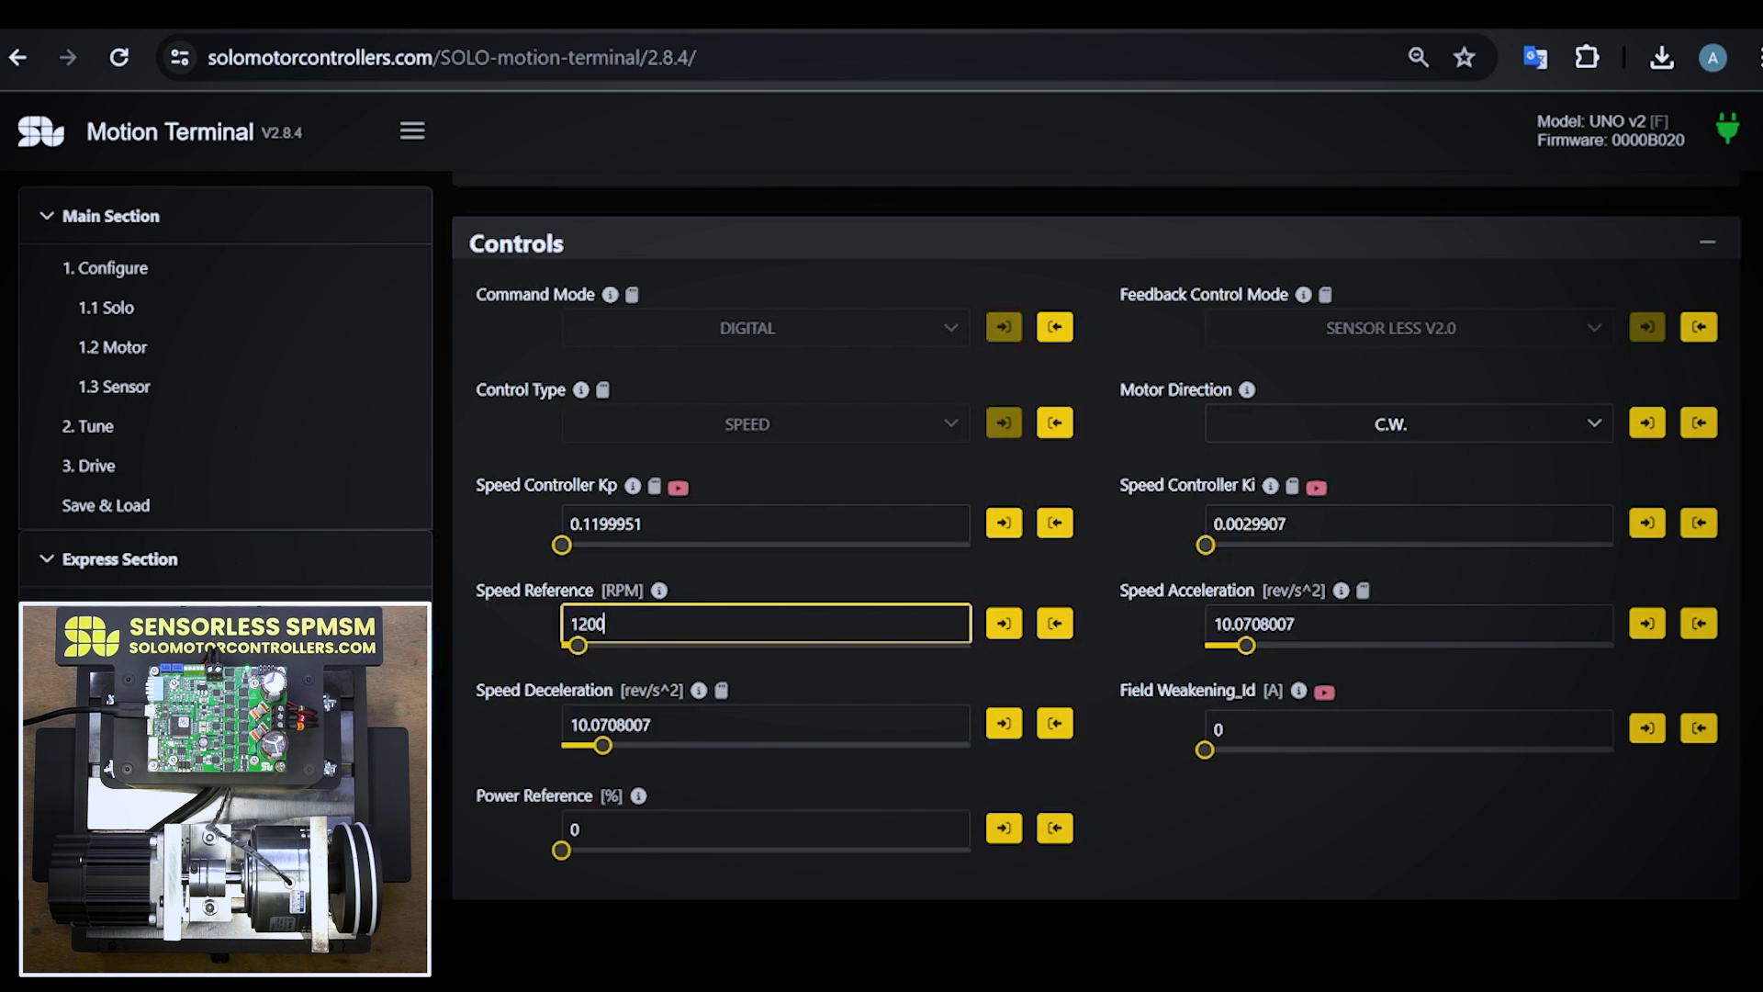
{"action": "key", "text": "Return"}
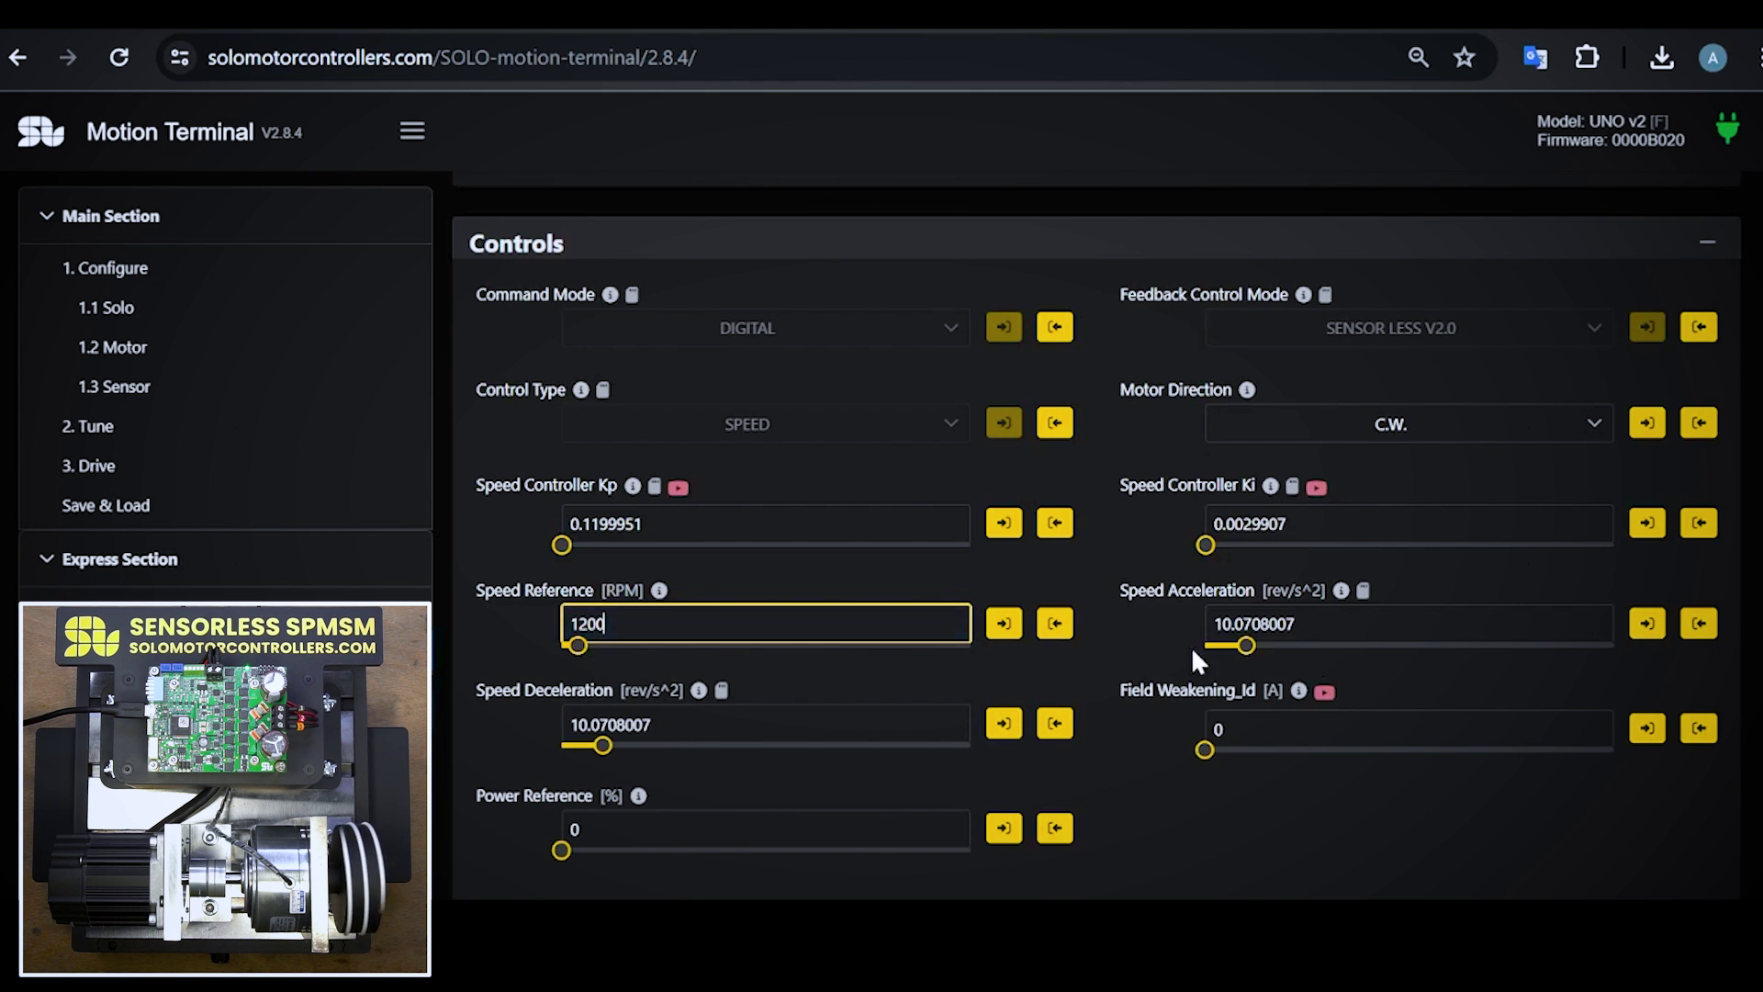
- Stop the monitor and hide the Iq [A] trace to examine the motor's velocity response alone
{"action": "scroll", "coordinate": [1092, 551], "scroll_direction": "down", "scroll_amount": 15}
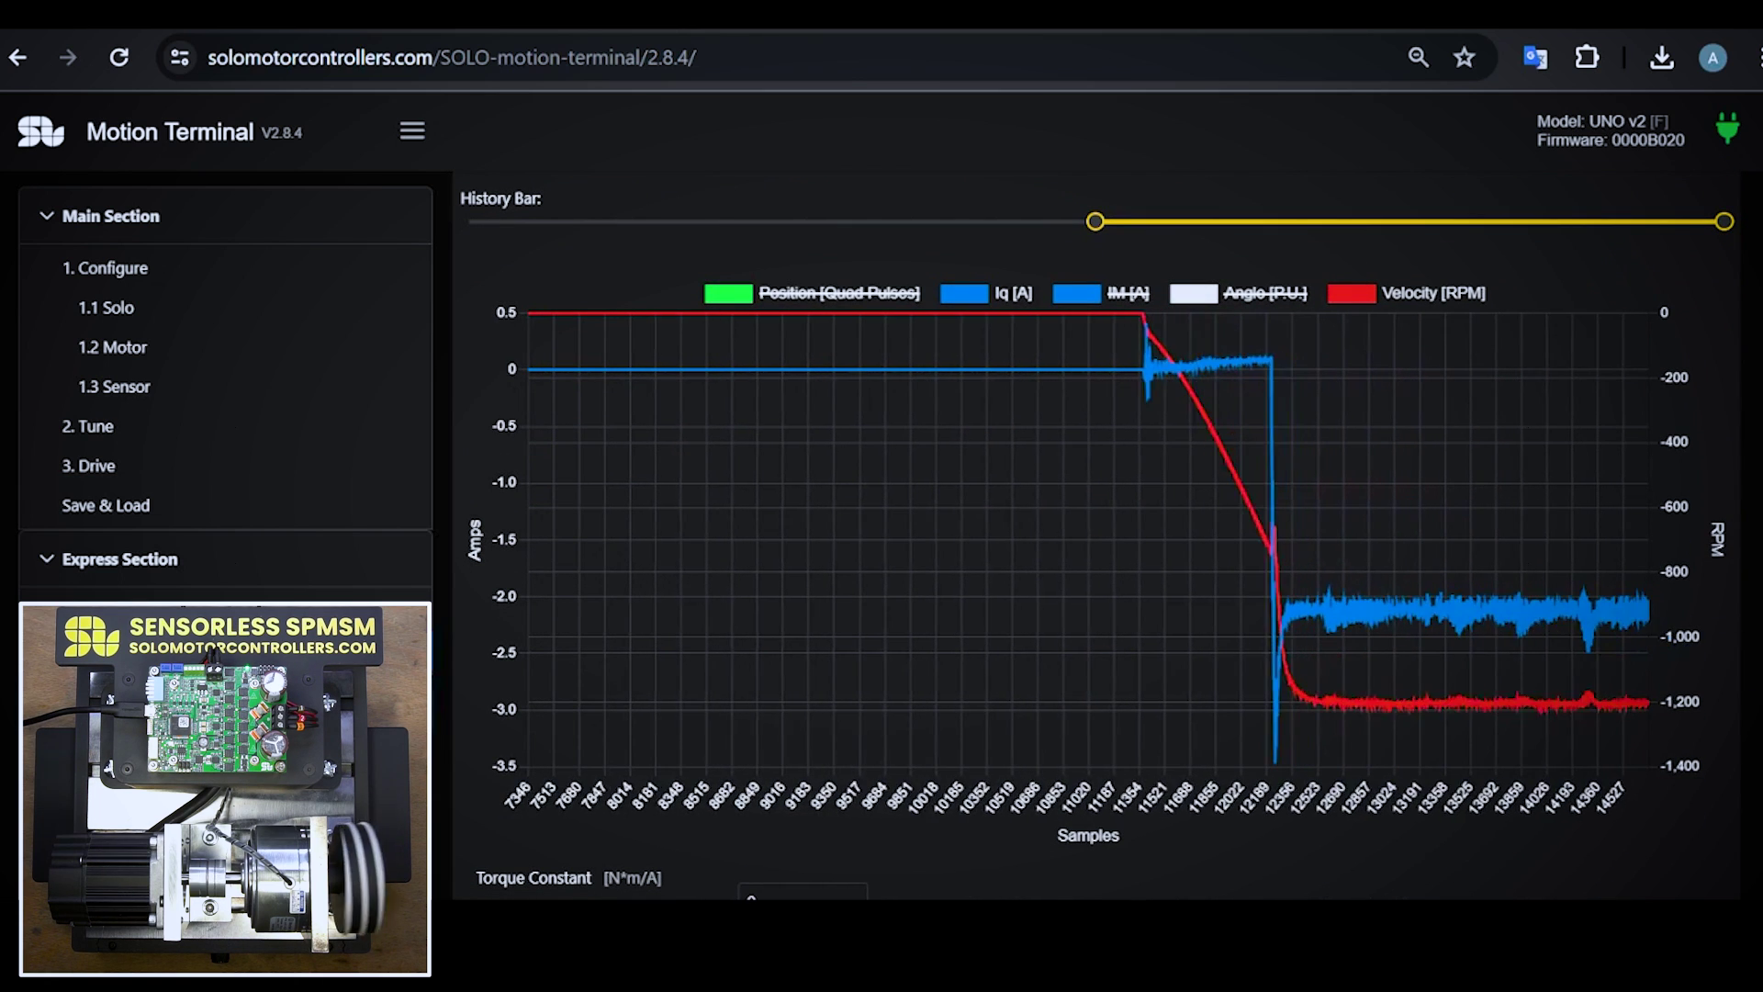
{"action": "scroll", "coordinate": [1285, 459], "scroll_direction": "up", "scroll_amount": 1}
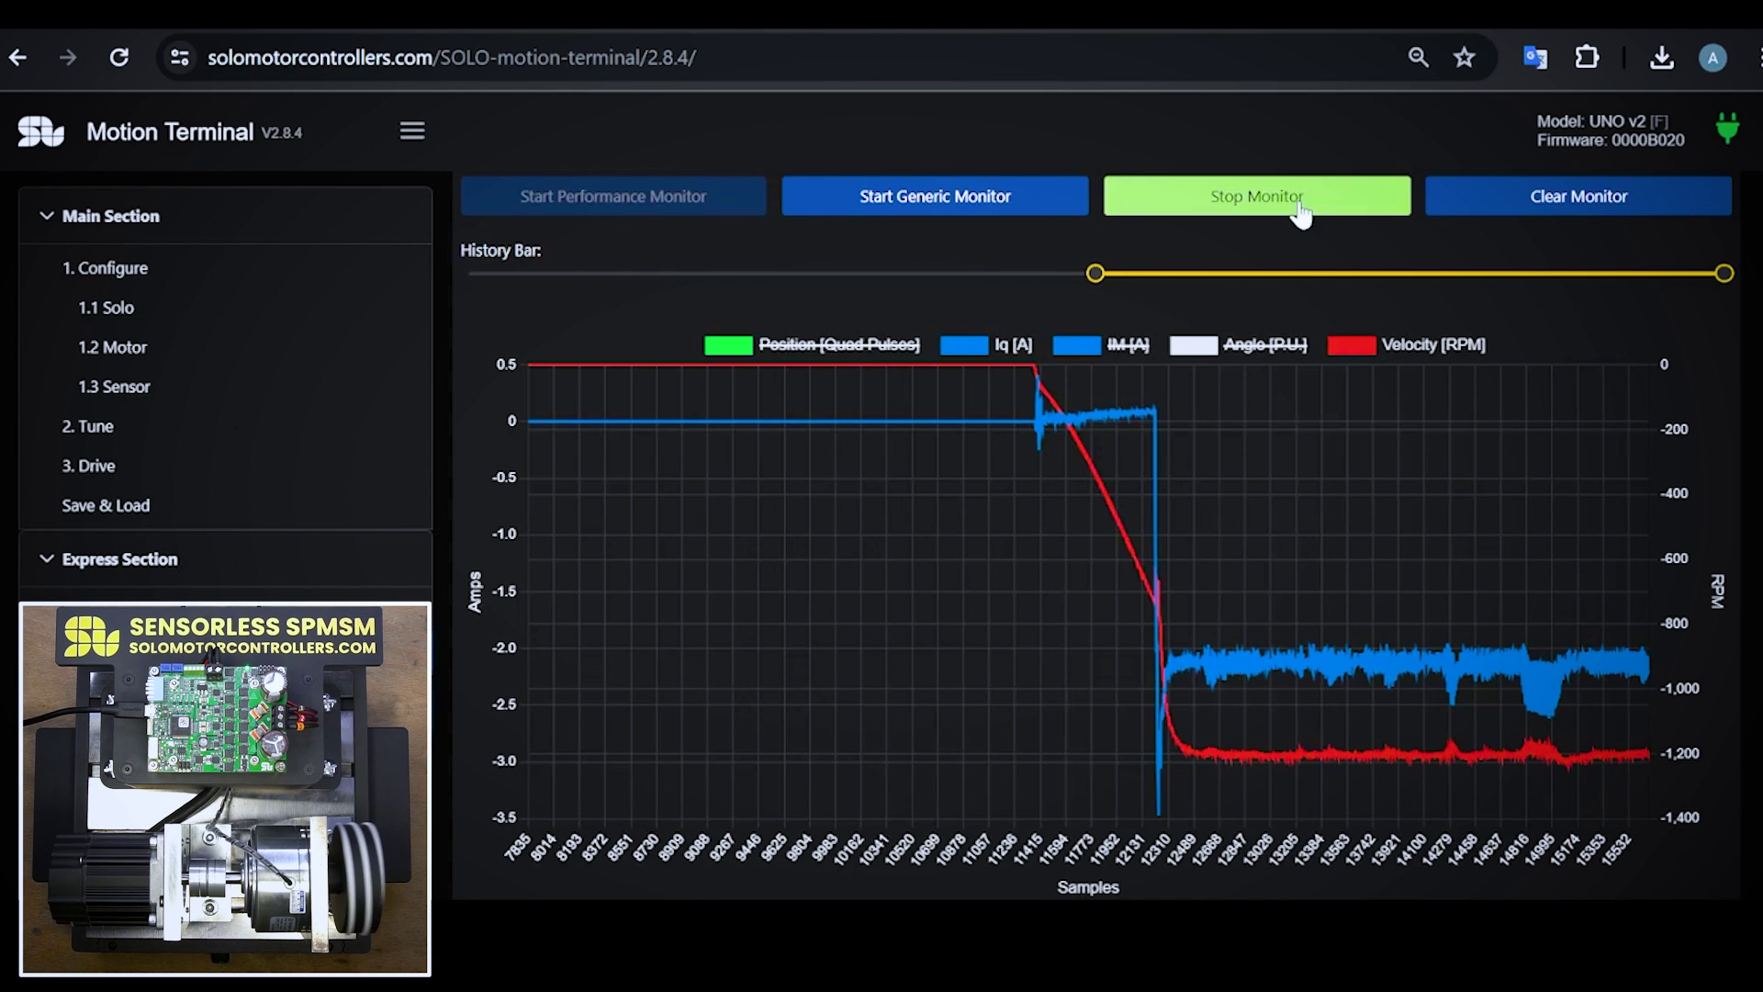
{"action": "left_click", "coordinate": [1300, 211]}
{"action": "left_click", "coordinate": [966, 345]}
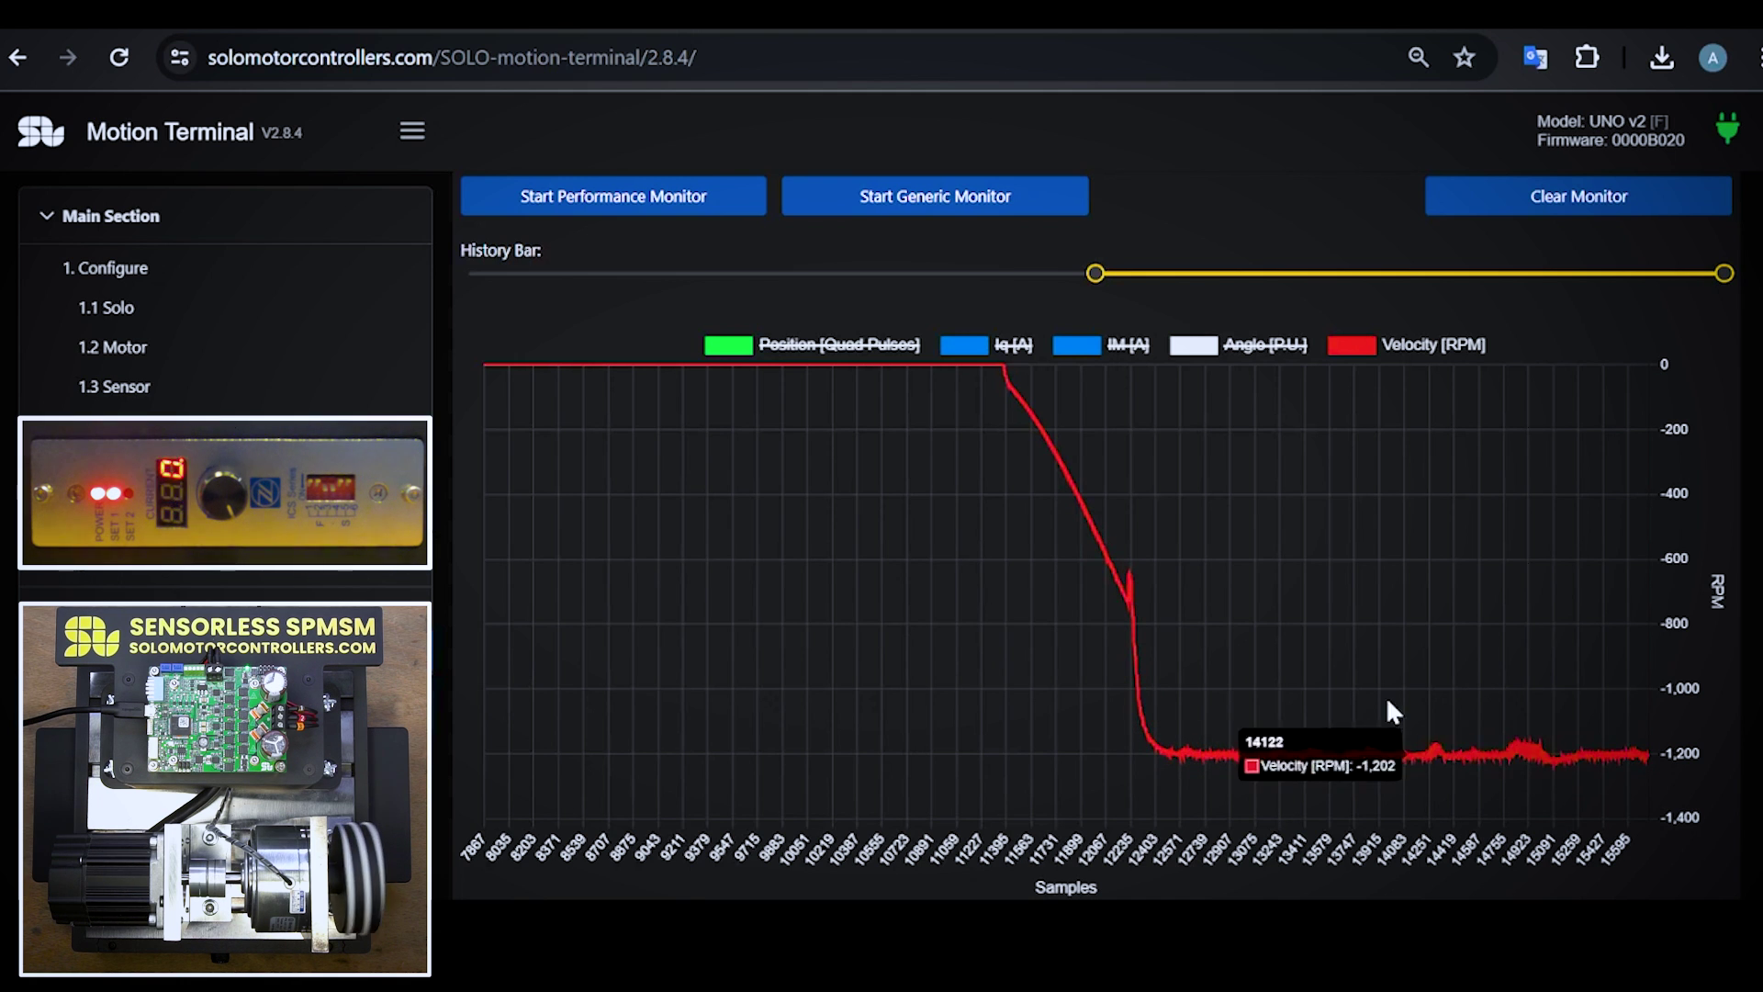
- Restart the performance monitor and show the Iq [A] trace alongside the velocity
{"action": "left_click", "coordinate": [689, 195]}
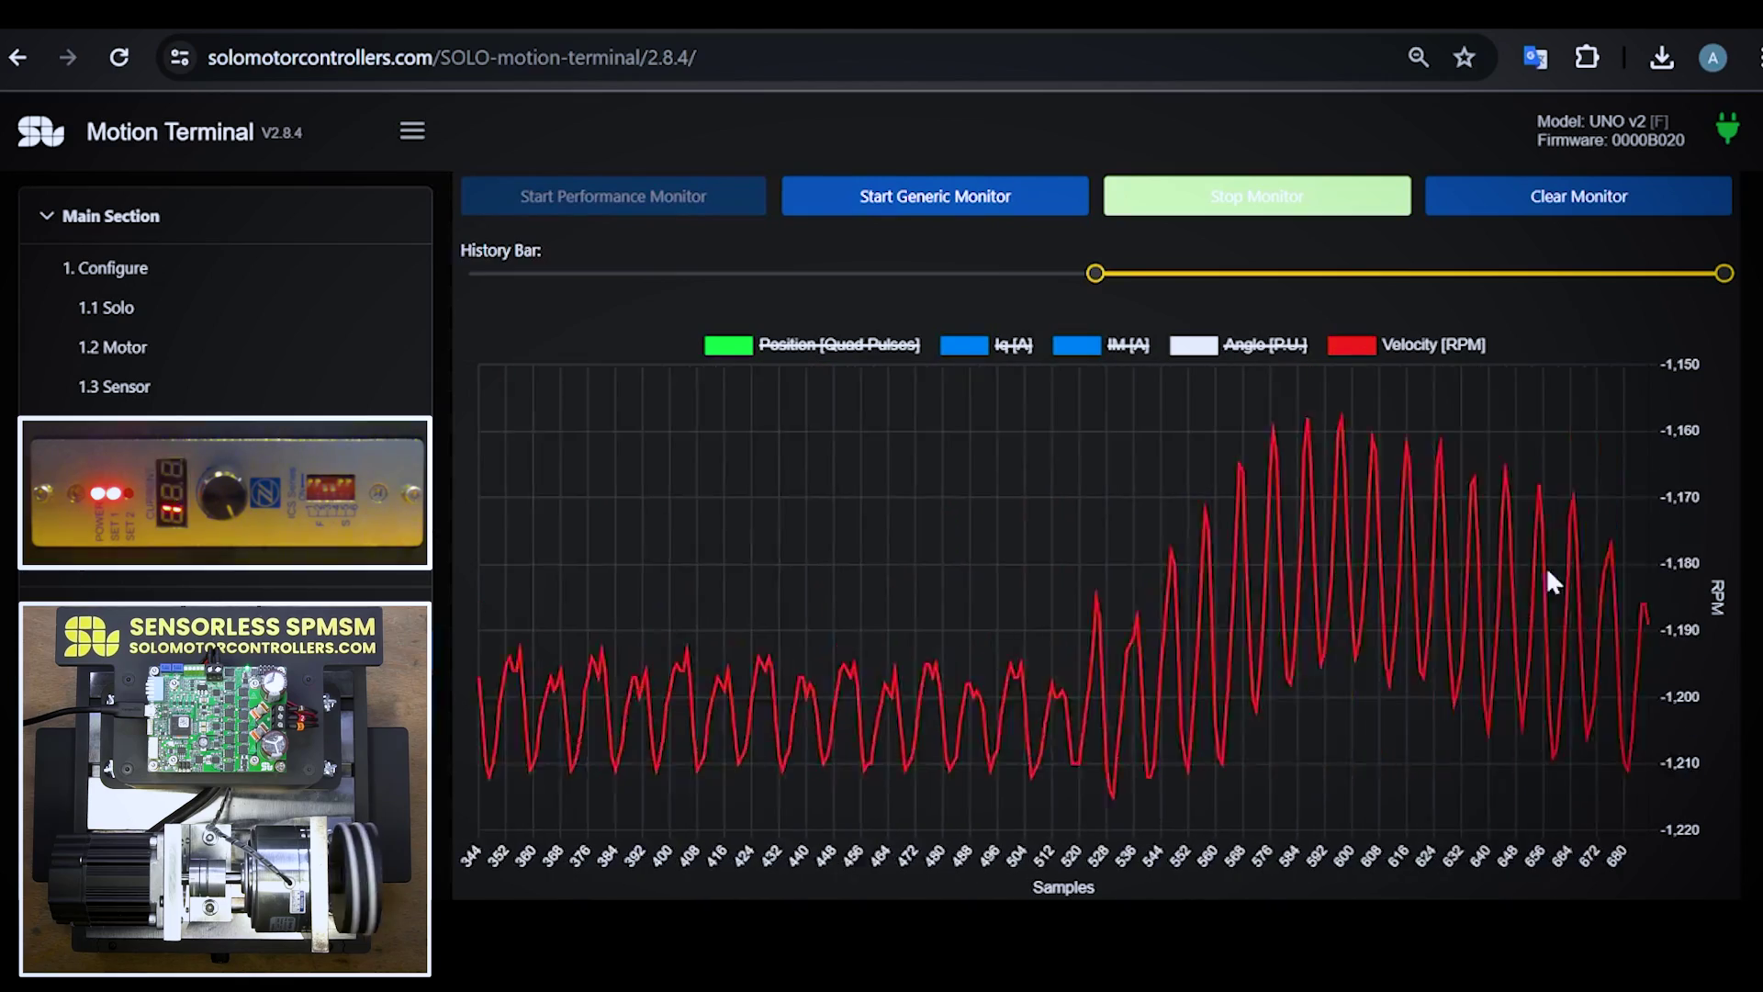
{"action": "left_click", "coordinate": [1001, 345]}
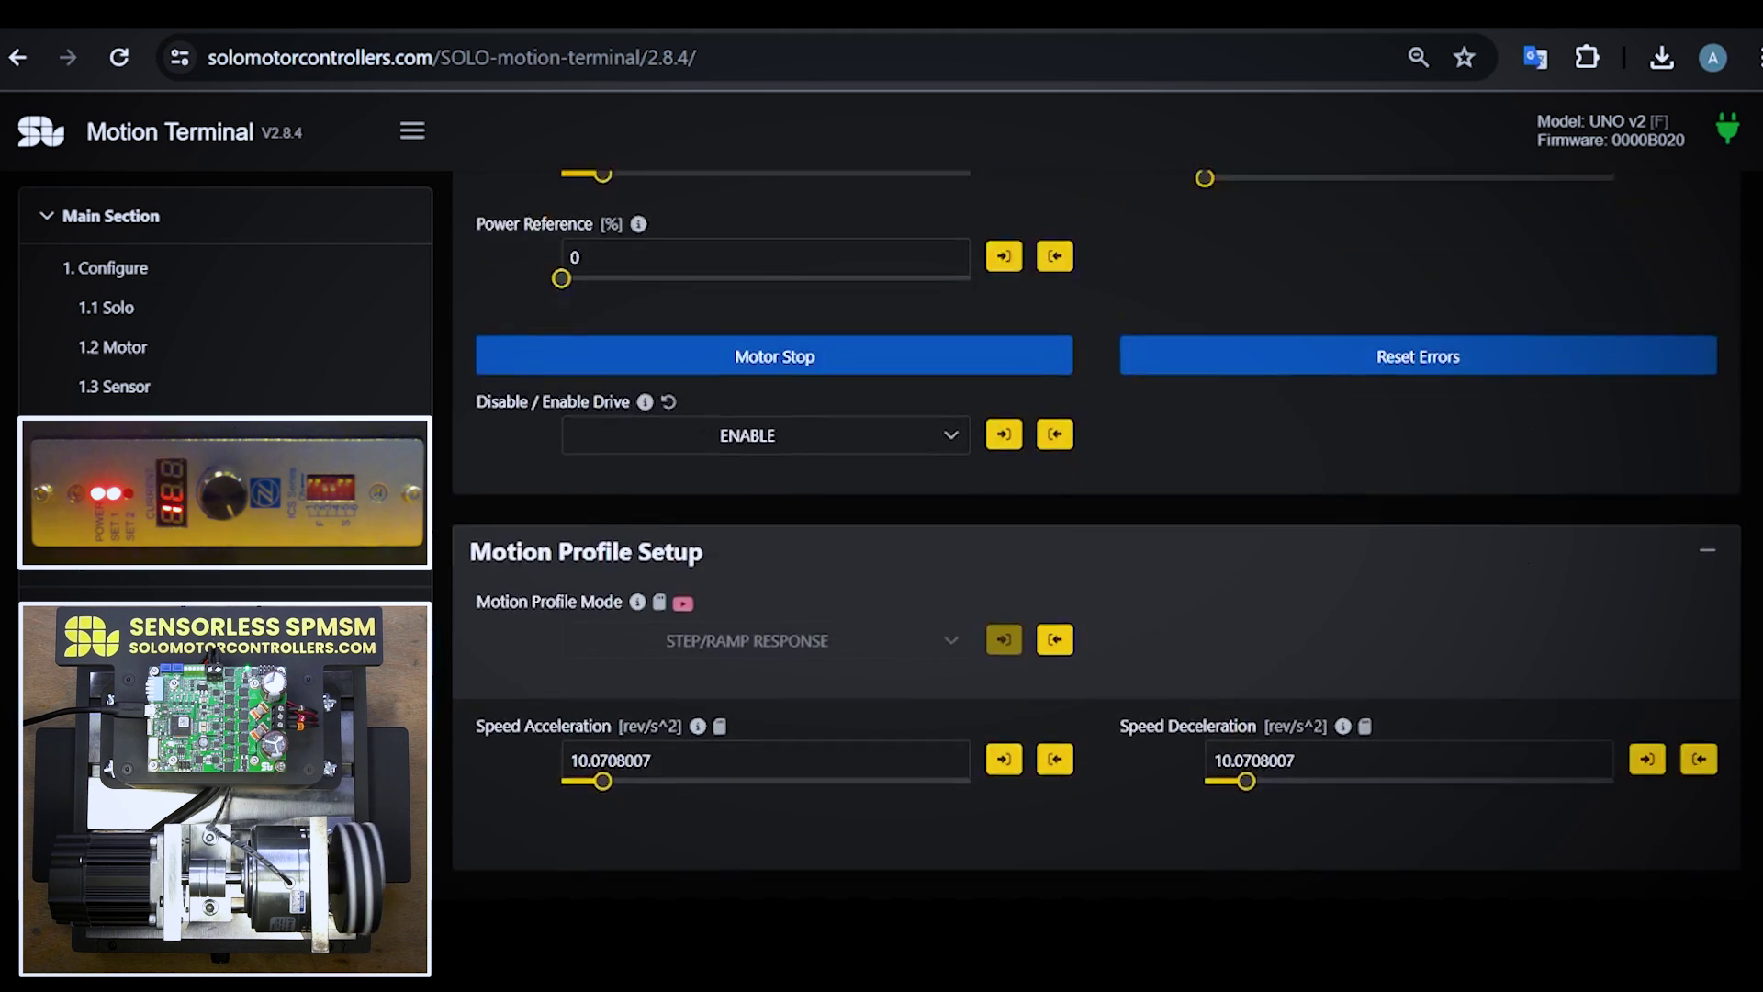
- Set the speed reference to 1500 RPM and check the Iq and velocity traces in the monitor
{"action": "scroll", "coordinate": [582, 349], "scroll_direction": "up", "scroll_amount": 3}
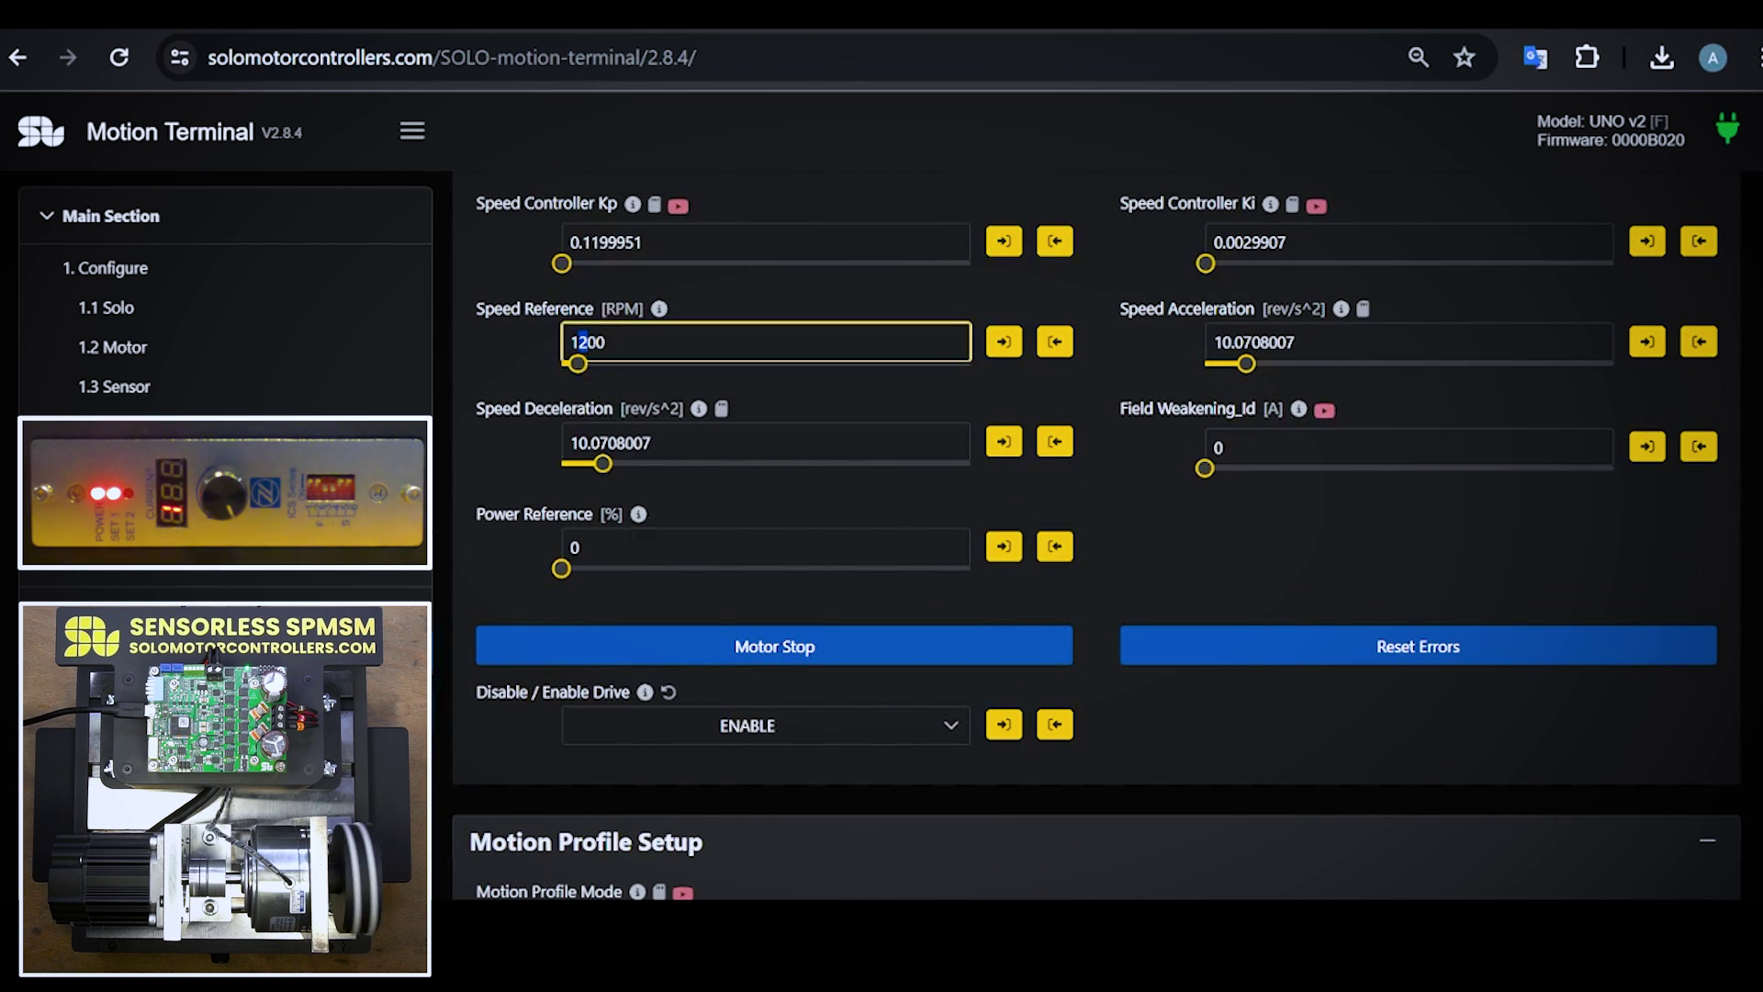
{"action": "key", "text": "Return"}
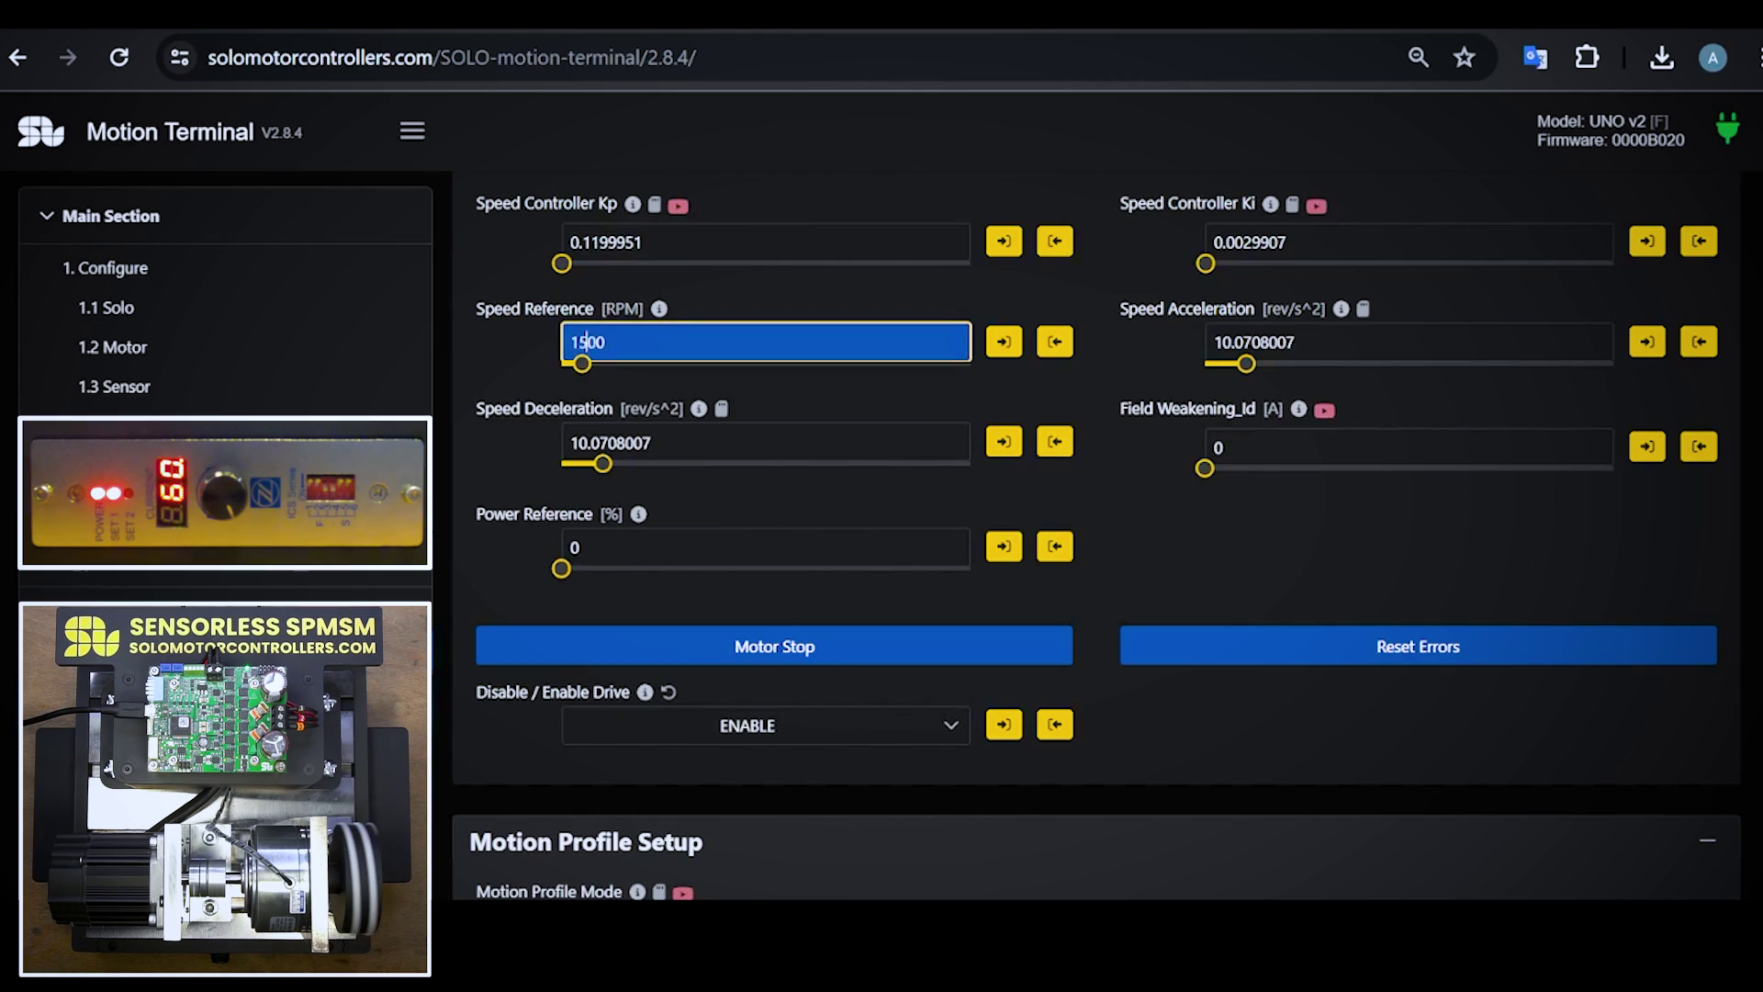
{"action": "scroll", "coordinate": [1403, 542], "scroll_direction": "down", "scroll_amount": 12}
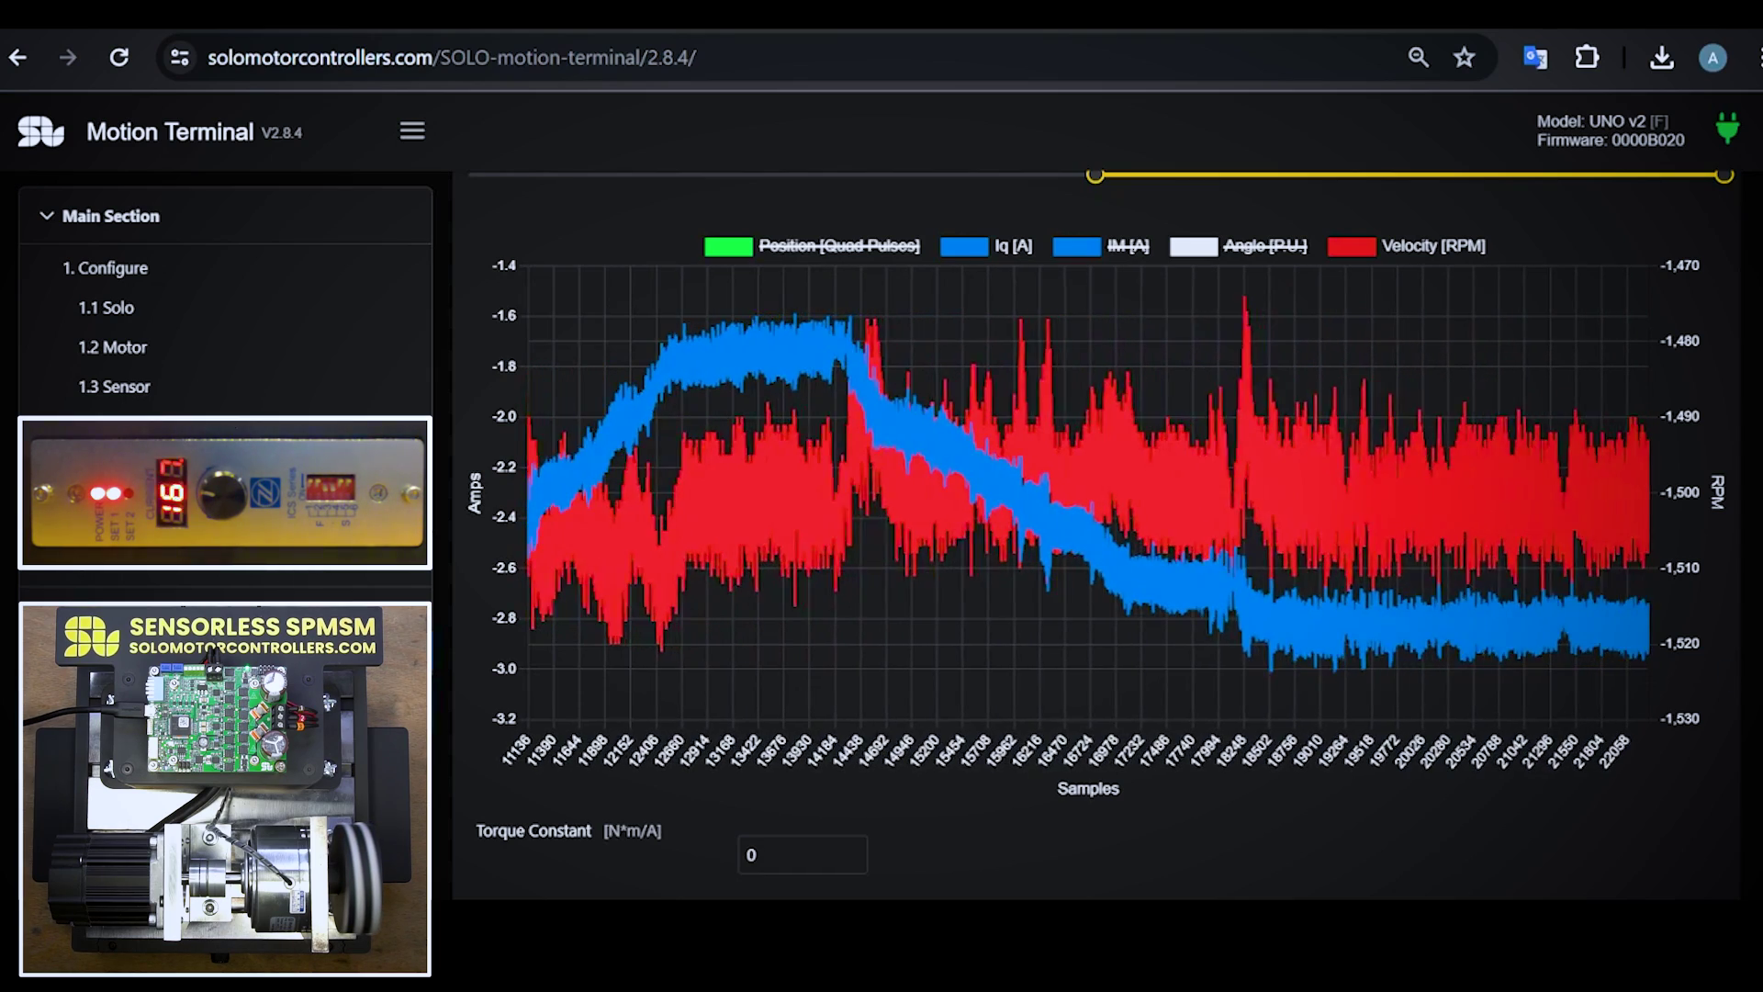
{"action": "scroll", "coordinate": [1096, 541], "scroll_direction": "up", "scroll_amount": 15}
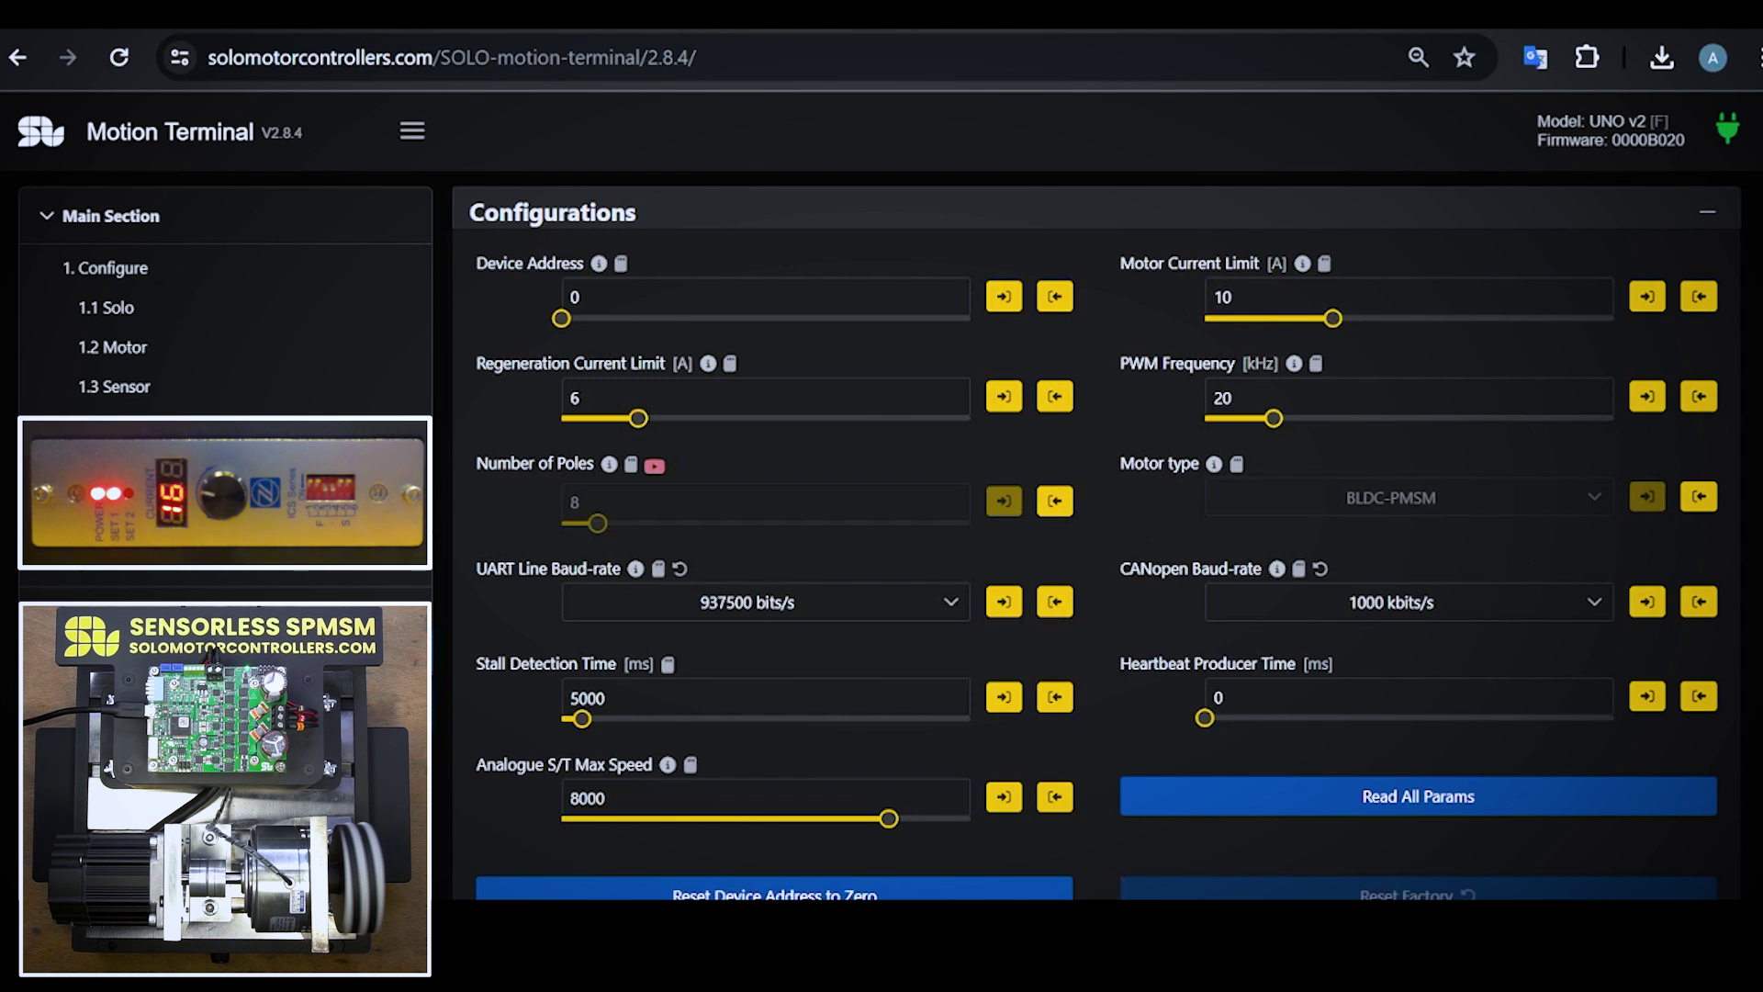
{"action": "scroll", "coordinate": [1096, 534], "scroll_direction": "down", "scroll_amount": 20}
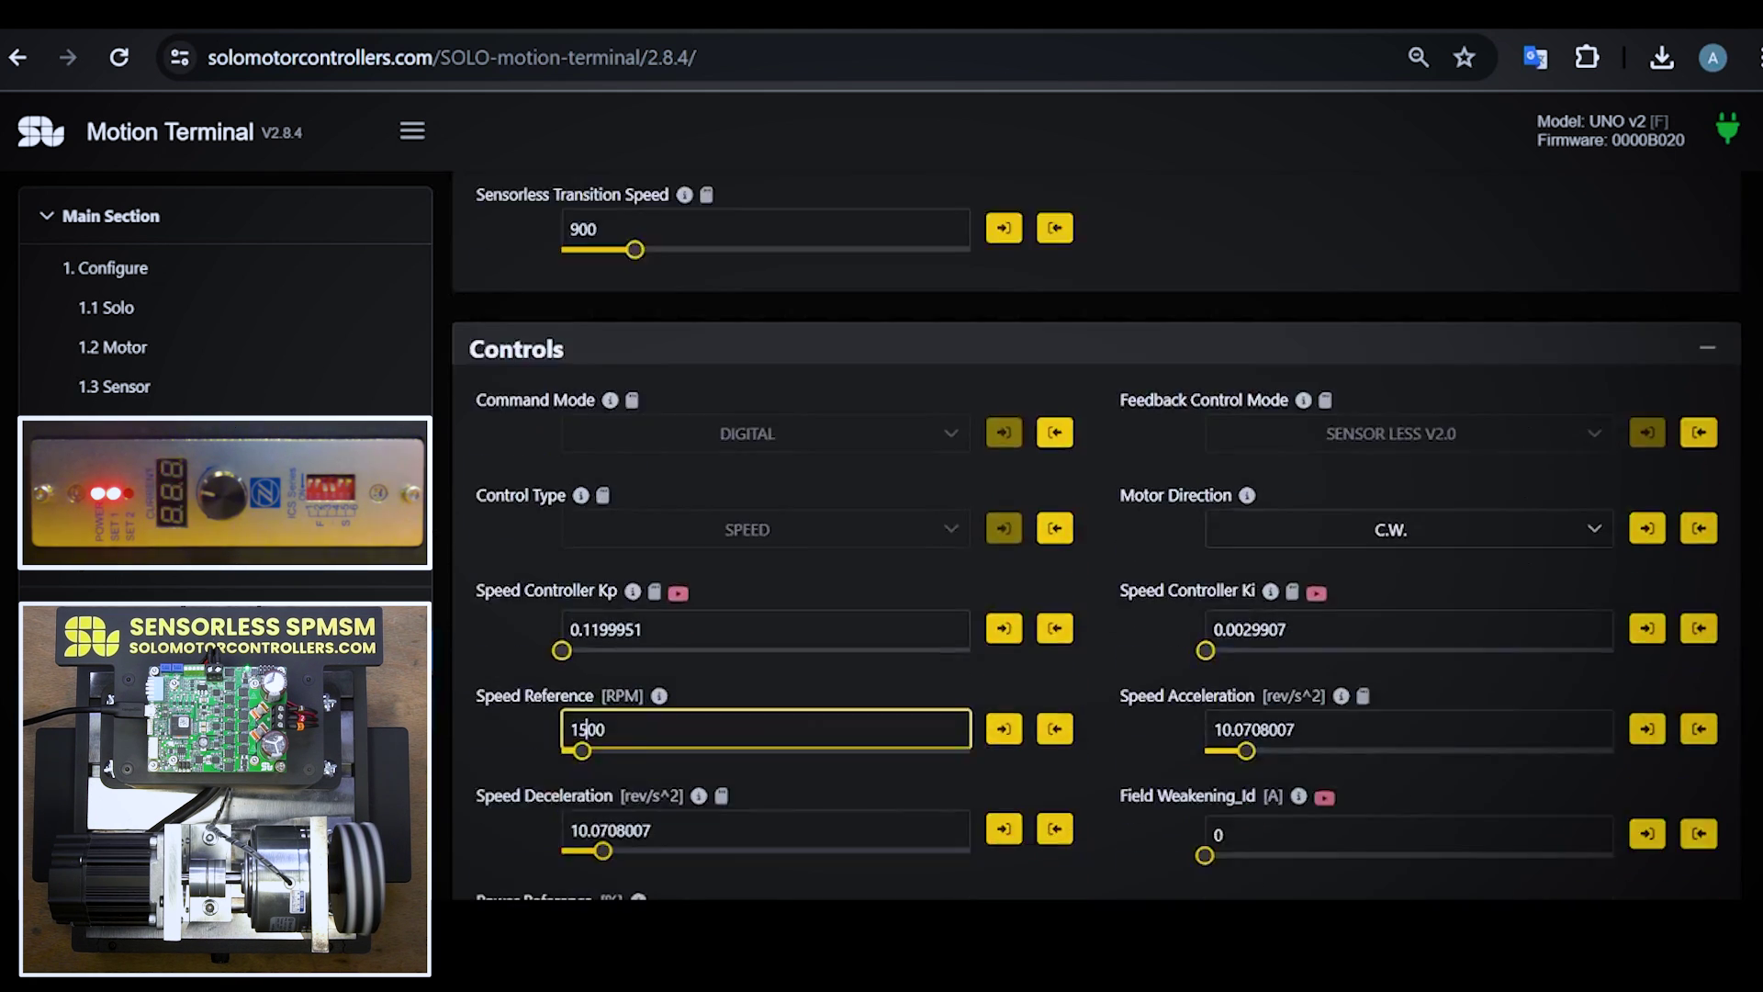
{"action": "scroll", "coordinate": [618, 785], "scroll_direction": "down", "scroll_amount": 6}
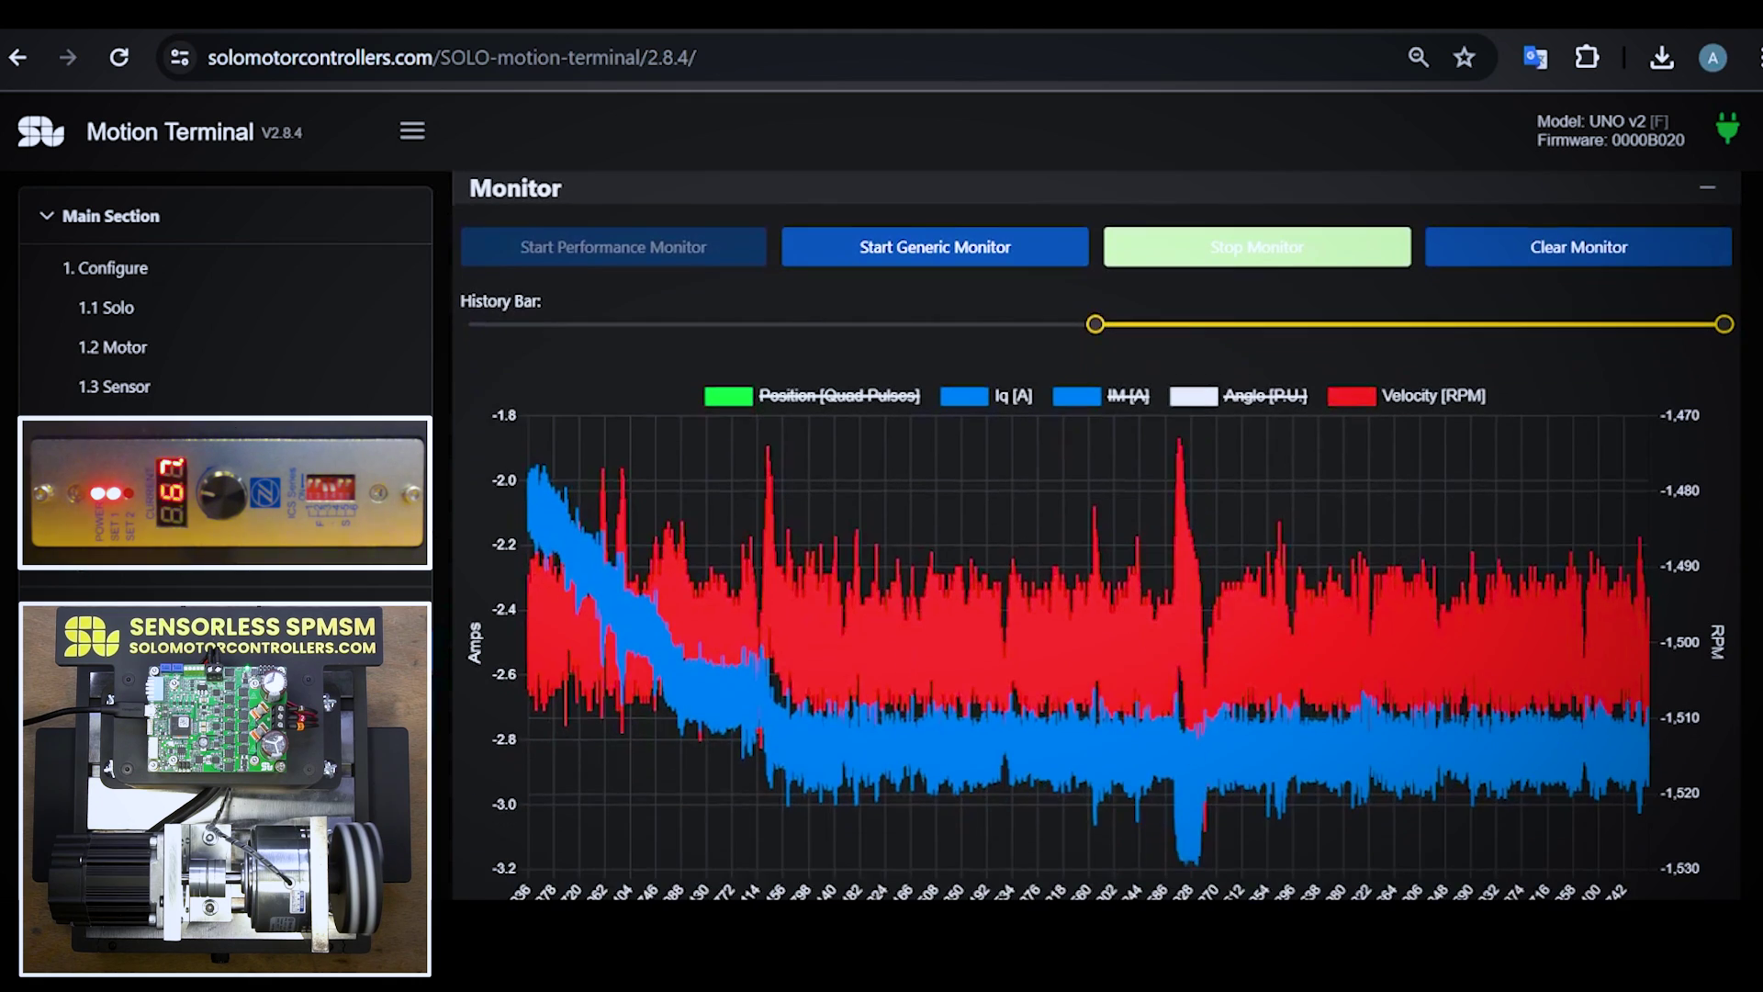